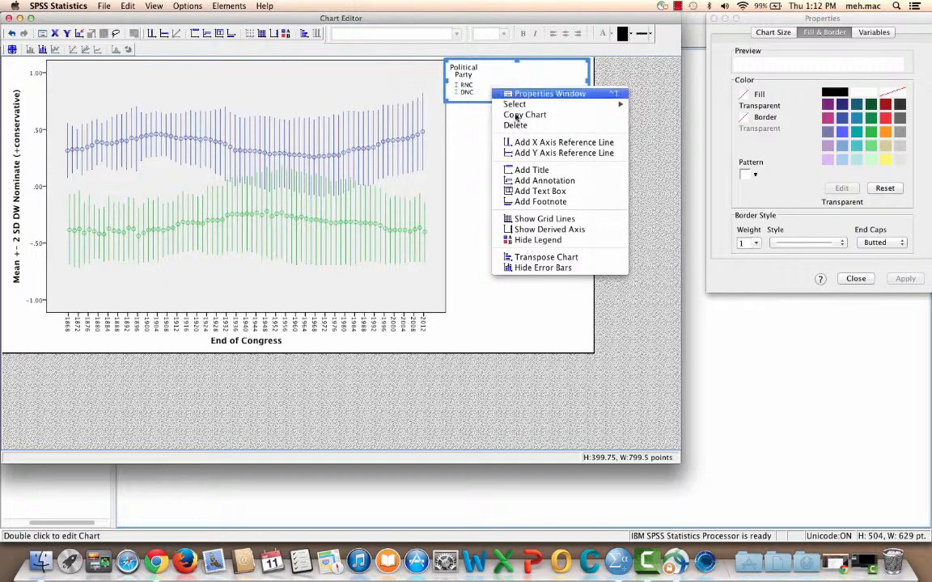
Delete the Political Party legend from the error bar chart.
{"action": "left_click", "coordinate": [516, 126]}
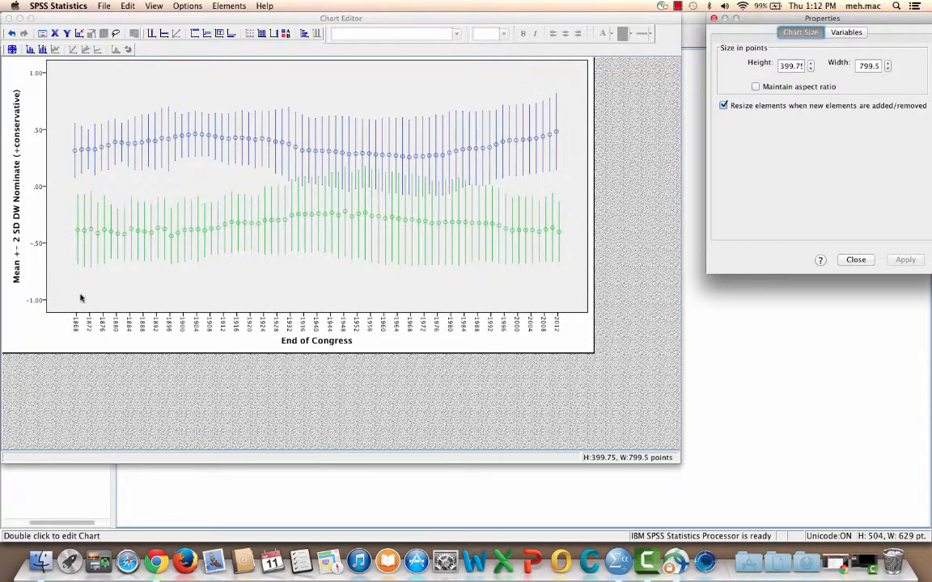
Set both the lower and upper category margins of the End of Congress axis to 1%.
{"action": "left_click", "coordinate": [127, 327]}
{"action": "left_click", "coordinate": [128, 325]}
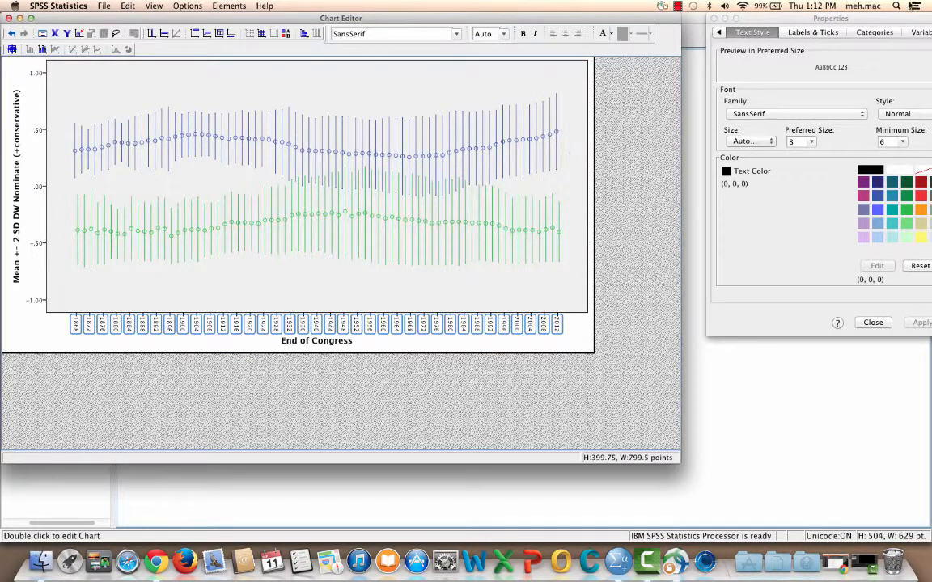
{"action": "left_click", "coordinate": [879, 24]}
{"action": "left_click_drag", "start_coordinate": [880, 25], "coordinate": [836, 24]}
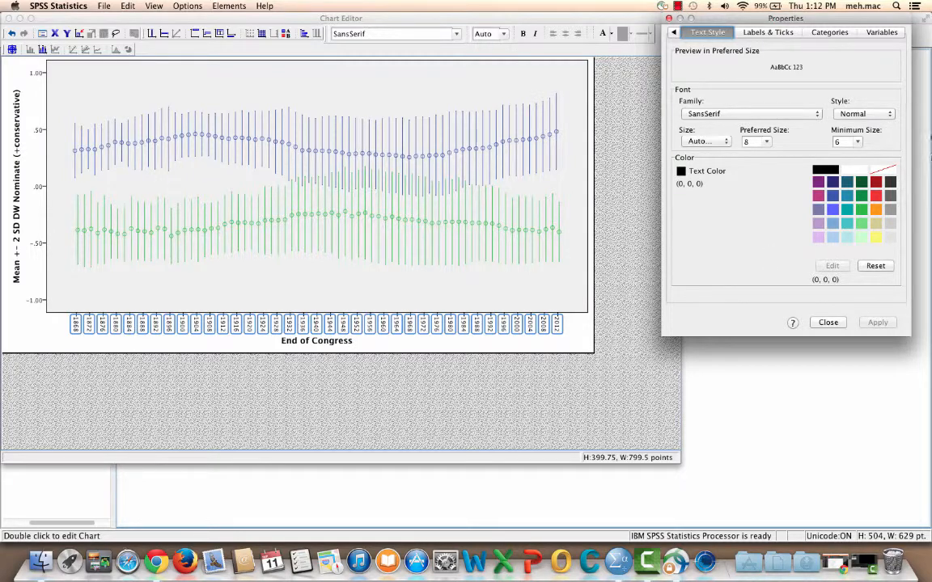
{"action": "left_click", "coordinate": [829, 32]}
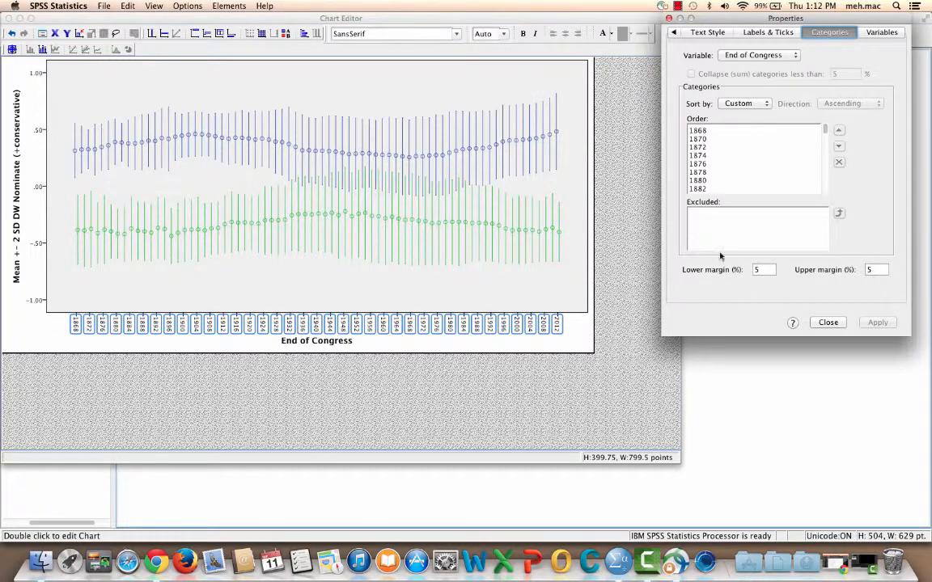
{"action": "left_click_drag", "start_coordinate": [760, 269], "coordinate": [706, 270]}
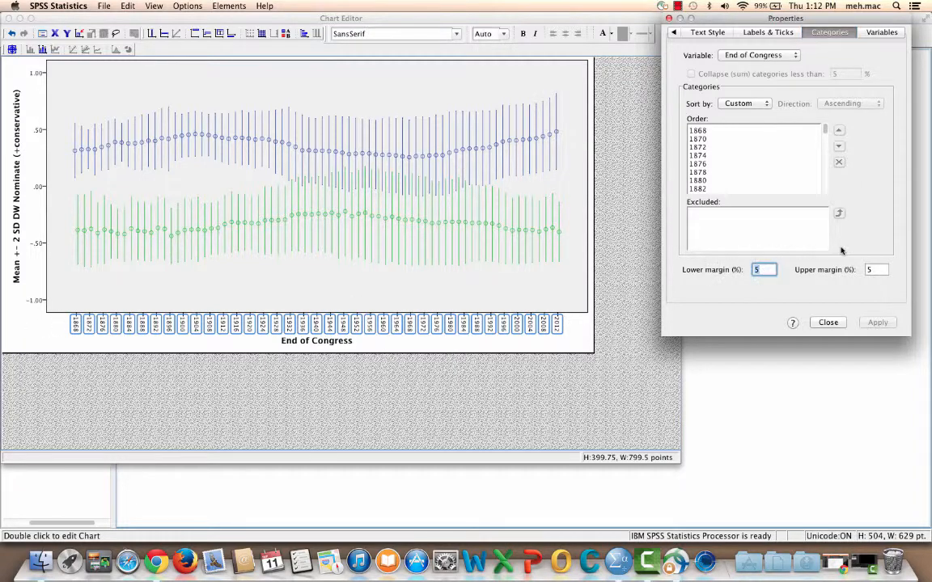
{"action": "type", "text": "1"}
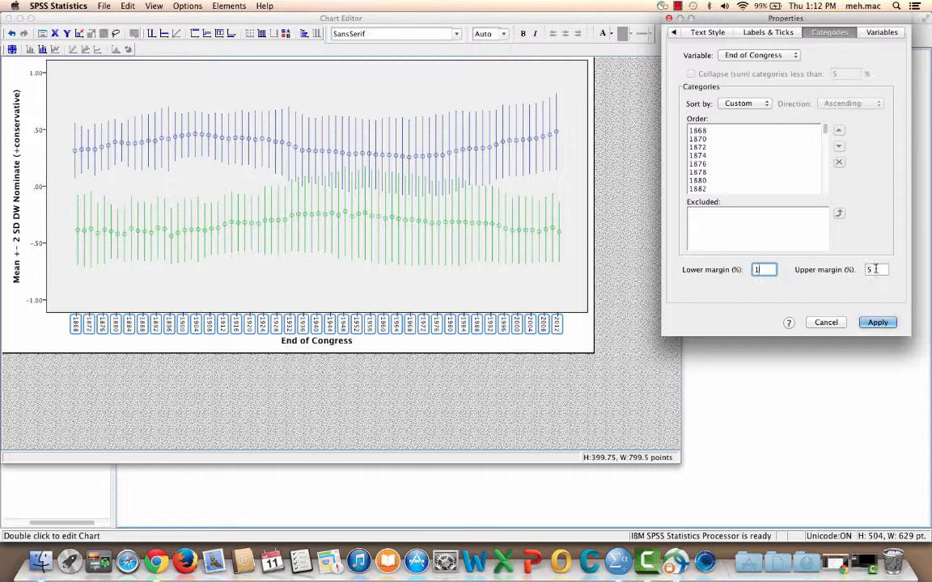
{"action": "key", "text": "Tab"}
{"action": "type", "text": "1"}
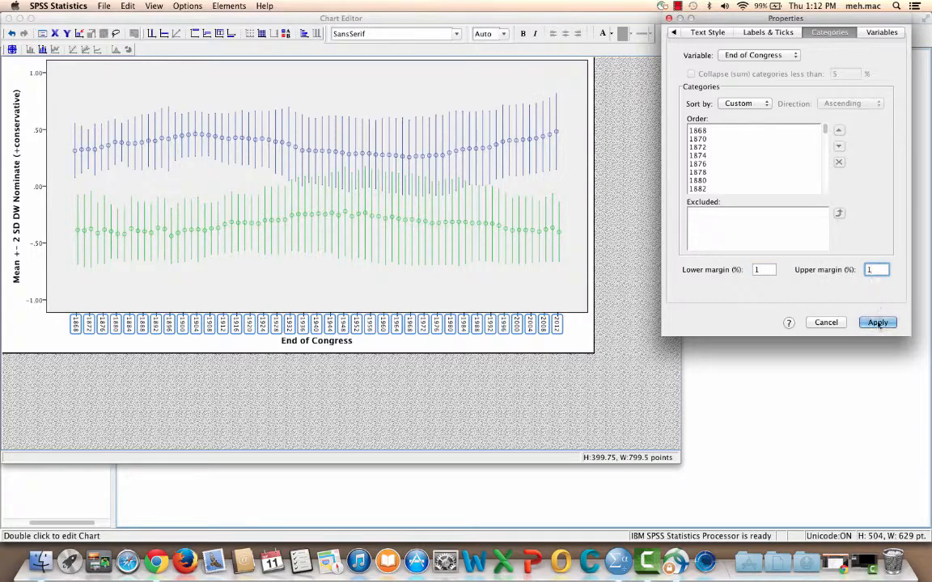
{"action": "left_click", "coordinate": [878, 323]}
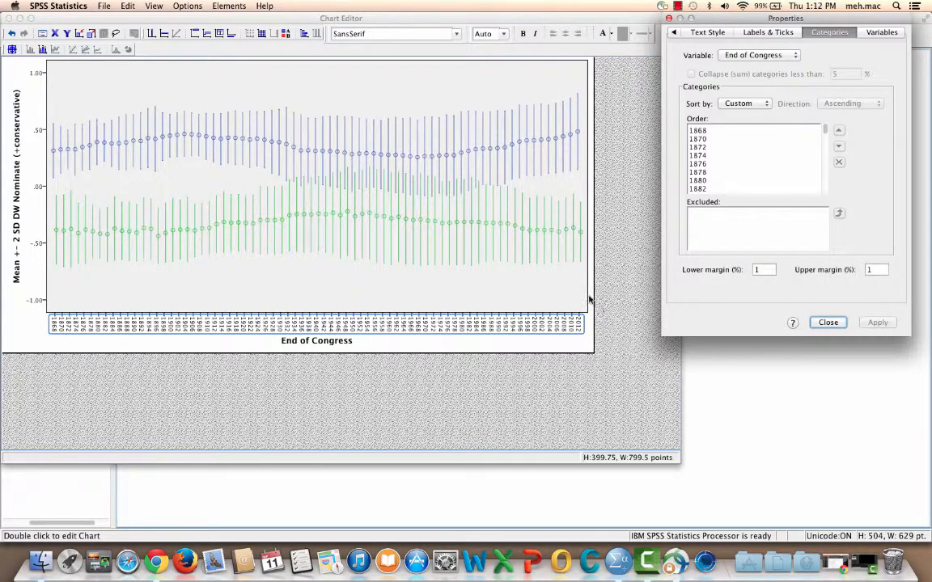
Narrow the chart's data frame slightly by pulling its right edge inward, and close its properties.
{"action": "left_click", "coordinate": [567, 348]}
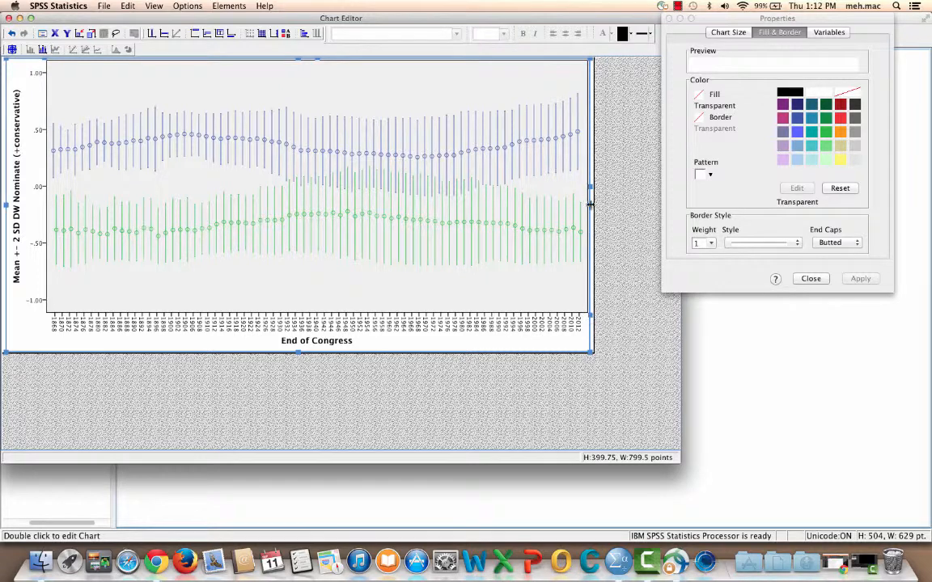
{"action": "left_click_drag", "start_coordinate": [590, 205], "coordinate": [581, 204]}
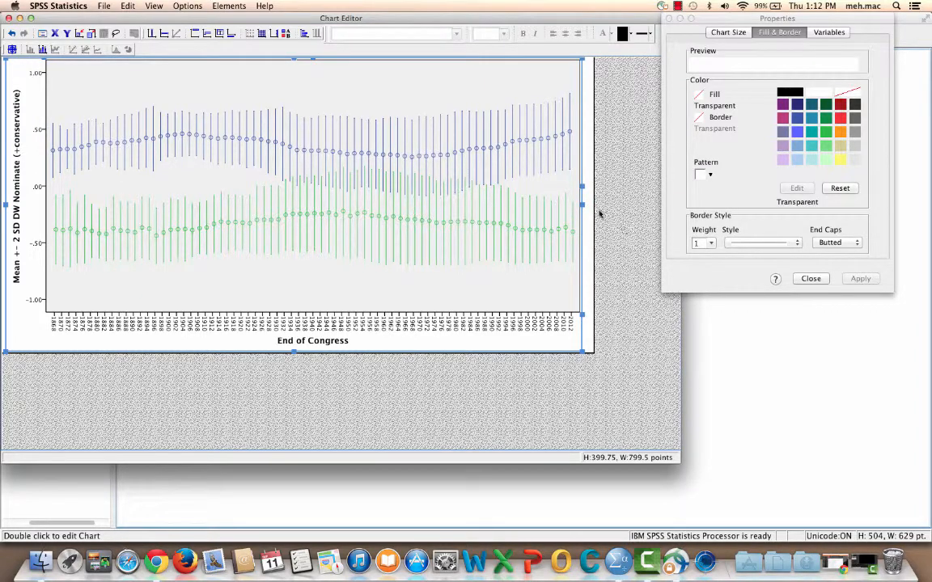
{"action": "left_click_drag", "start_coordinate": [582, 205], "coordinate": [577, 205]}
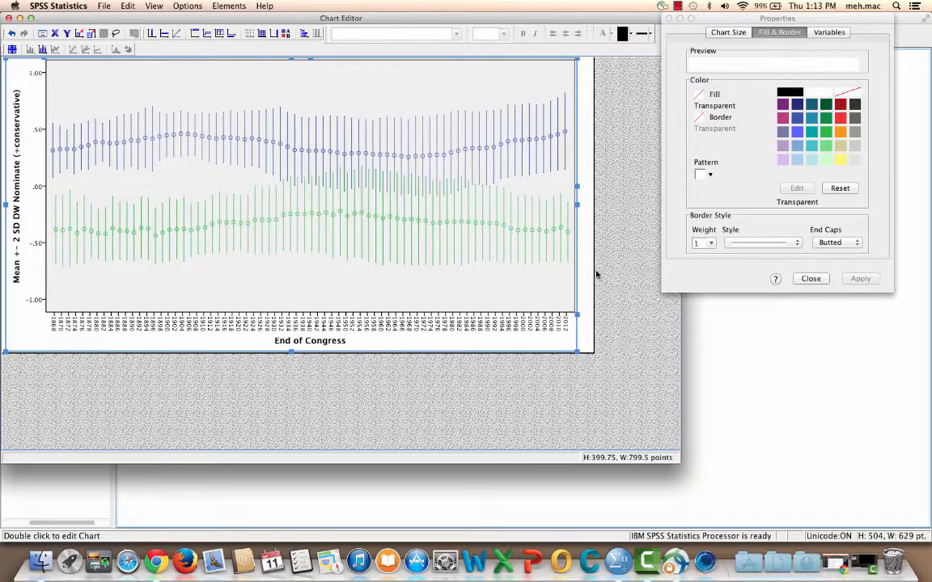
{"action": "left_click", "coordinate": [811, 278]}
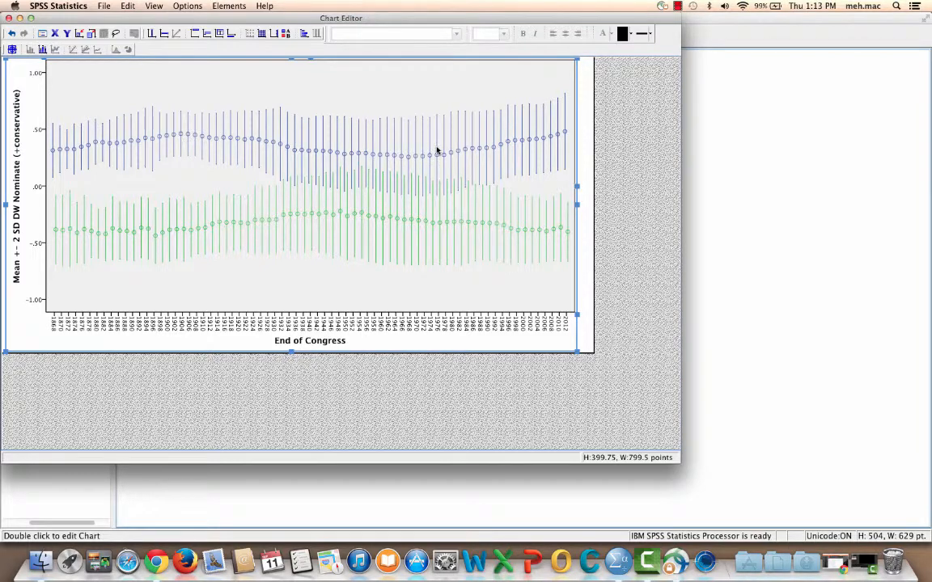
Change the fill colour of only the lower, green series of error bars to blue (62, 88, 172).
{"action": "left_click", "coordinate": [411, 237]}
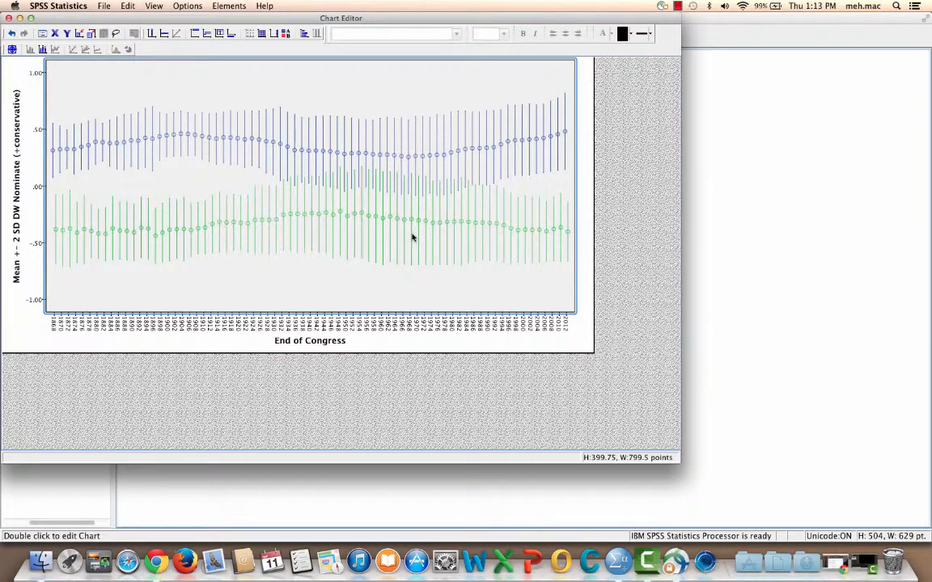
{"action": "left_click", "coordinate": [411, 237]}
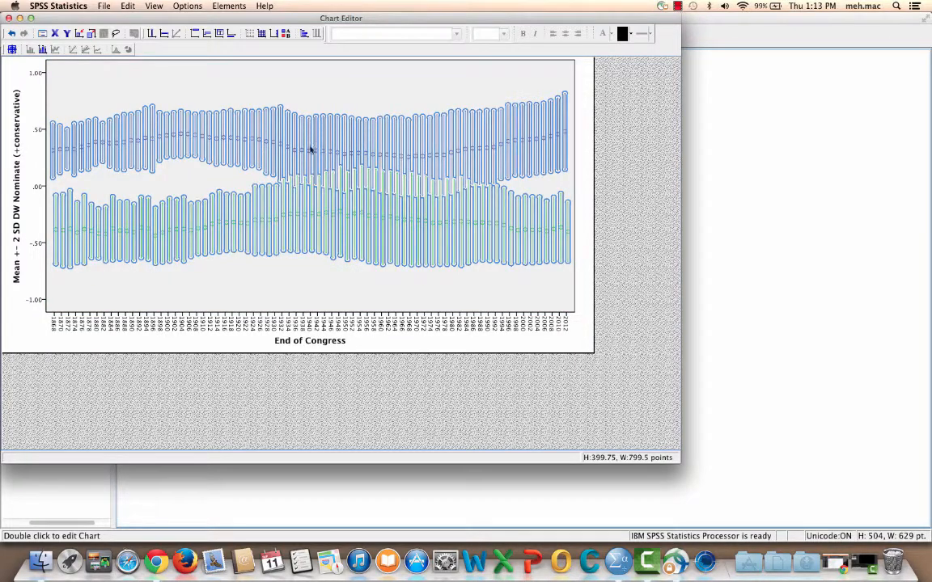
{"action": "left_click", "coordinate": [363, 248]}
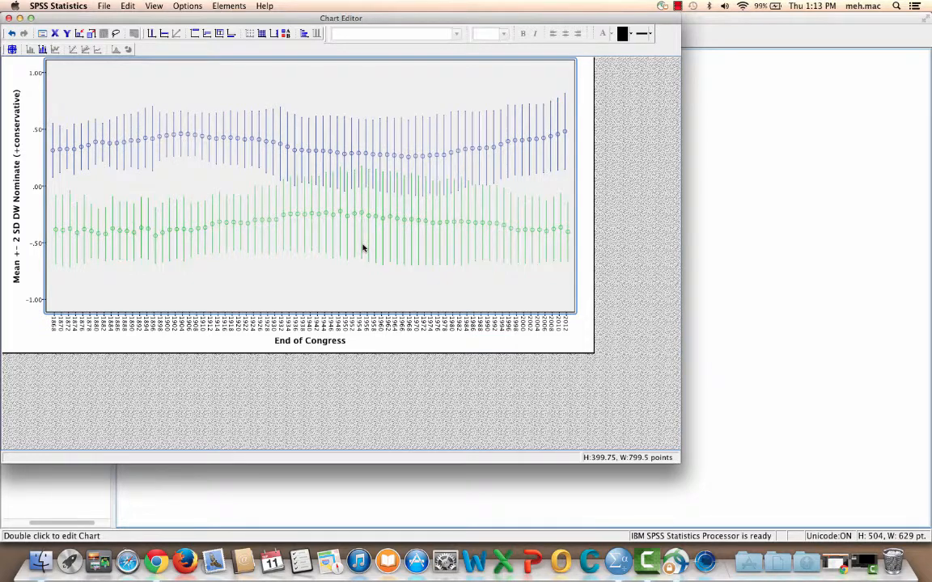
{"action": "double_click", "coordinate": [363, 248]}
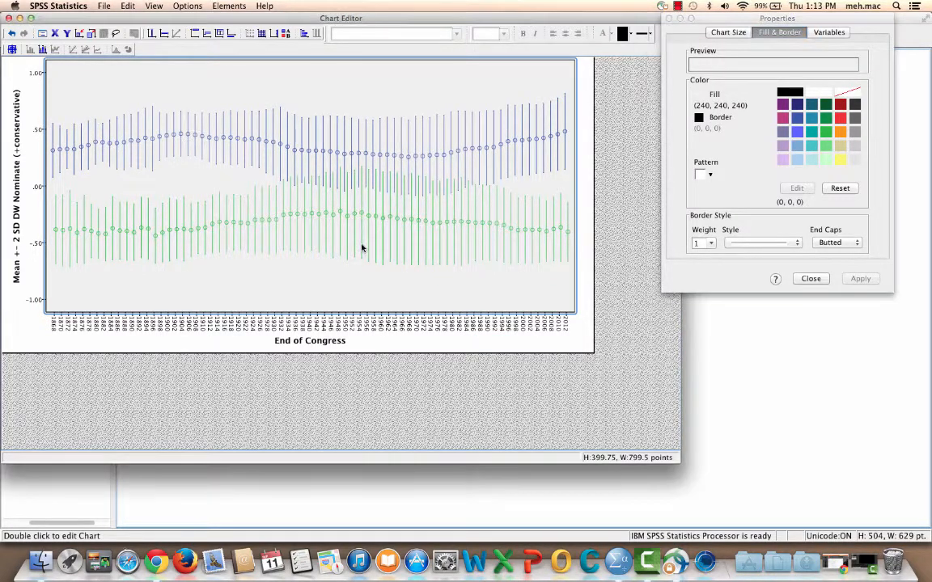
{"action": "left_click", "coordinate": [363, 248]}
{"action": "left_click", "coordinate": [362, 248]}
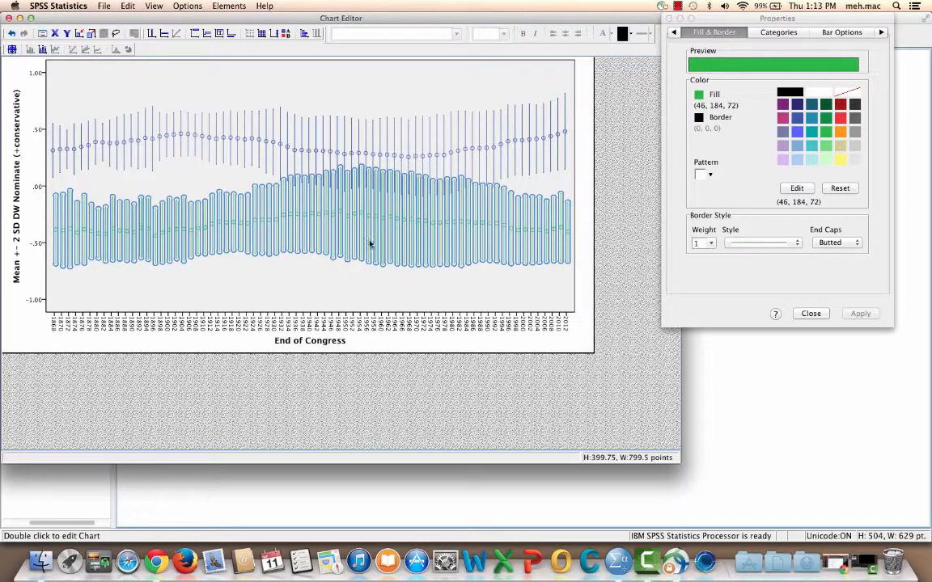
{"action": "left_click", "coordinate": [797, 119]}
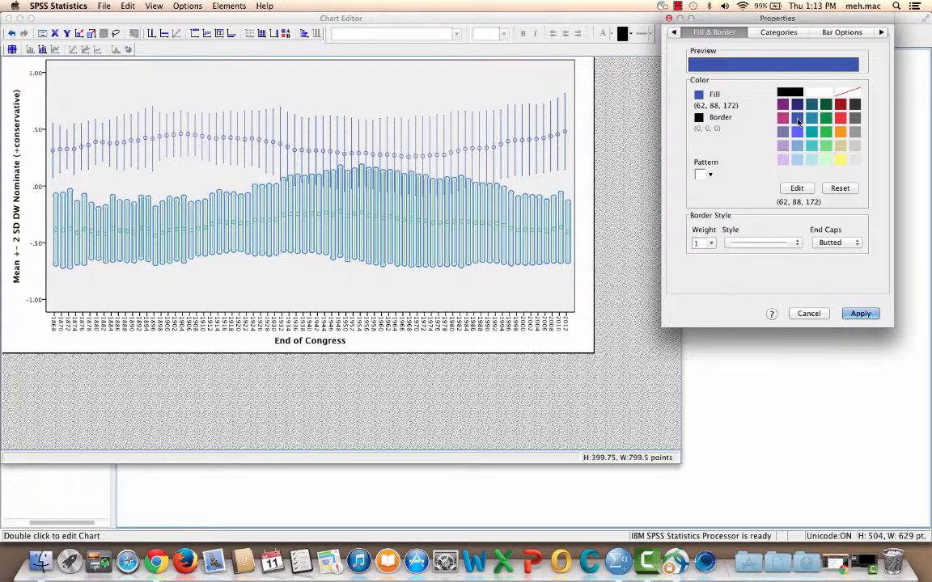
{"action": "left_click", "coordinate": [862, 316]}
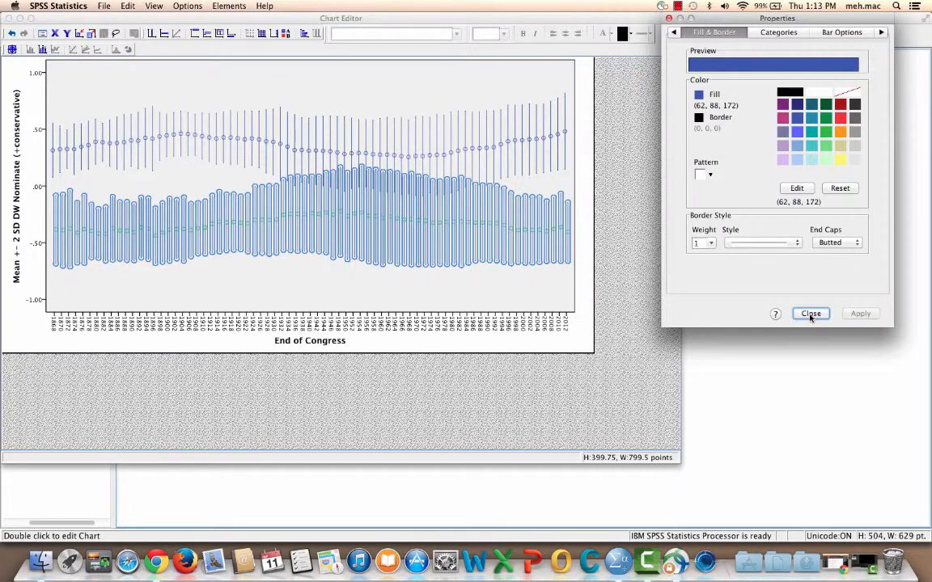
{"action": "left_click", "coordinate": [449, 309]}
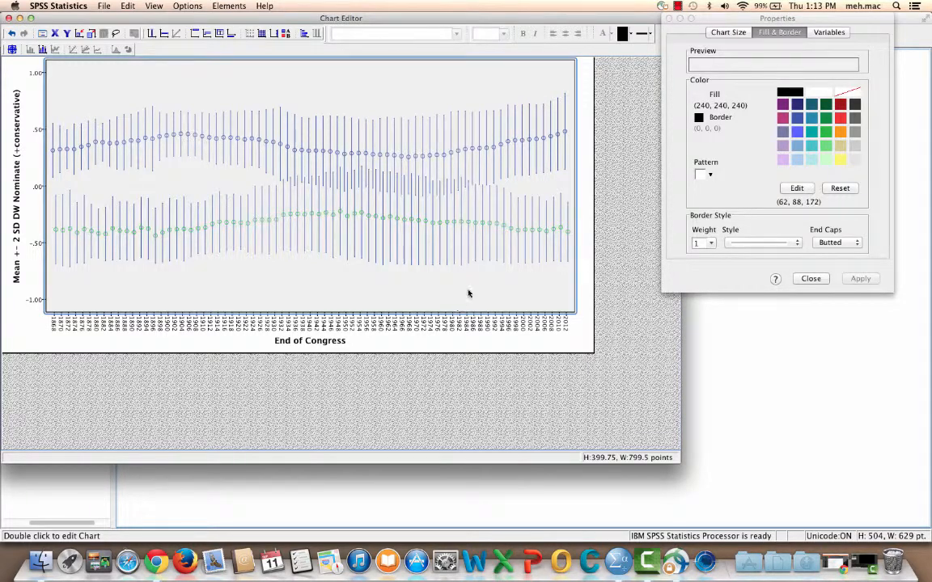
Change the border colour of the lower series' mean markers to blue (62, 88, 172).
{"action": "left_click", "coordinate": [435, 228]}
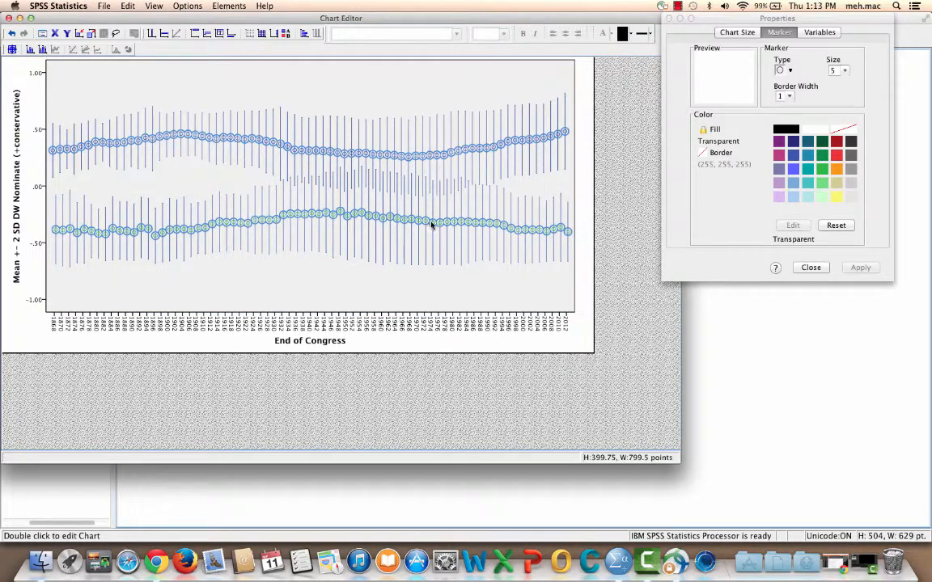
{"action": "left_click", "coordinate": [434, 228]}
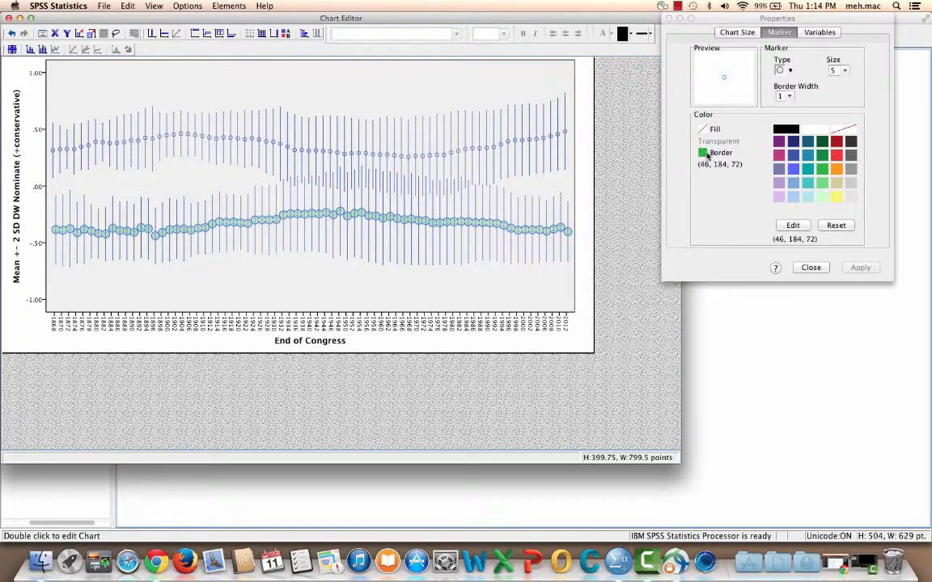
{"action": "left_click", "coordinate": [793, 156]}
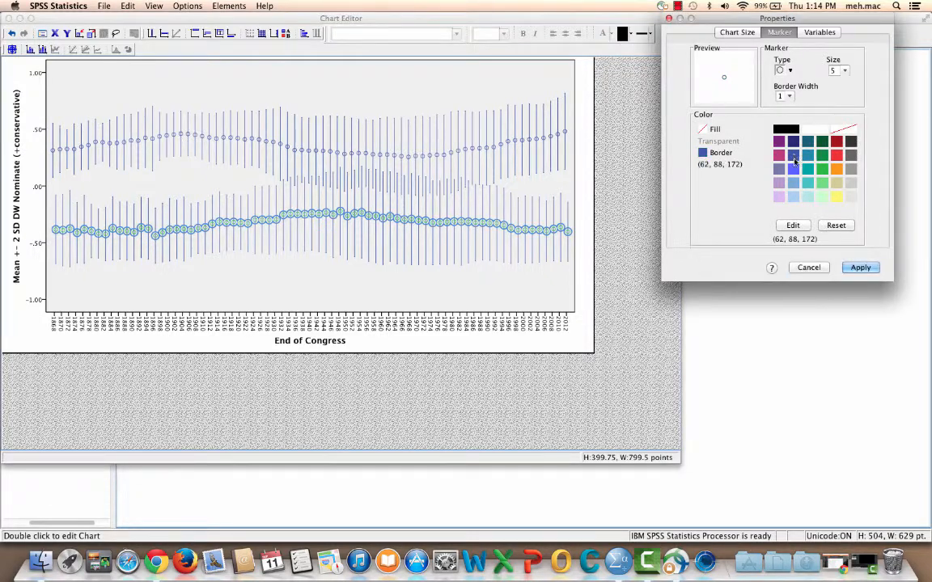
{"action": "left_click", "coordinate": [860, 267]}
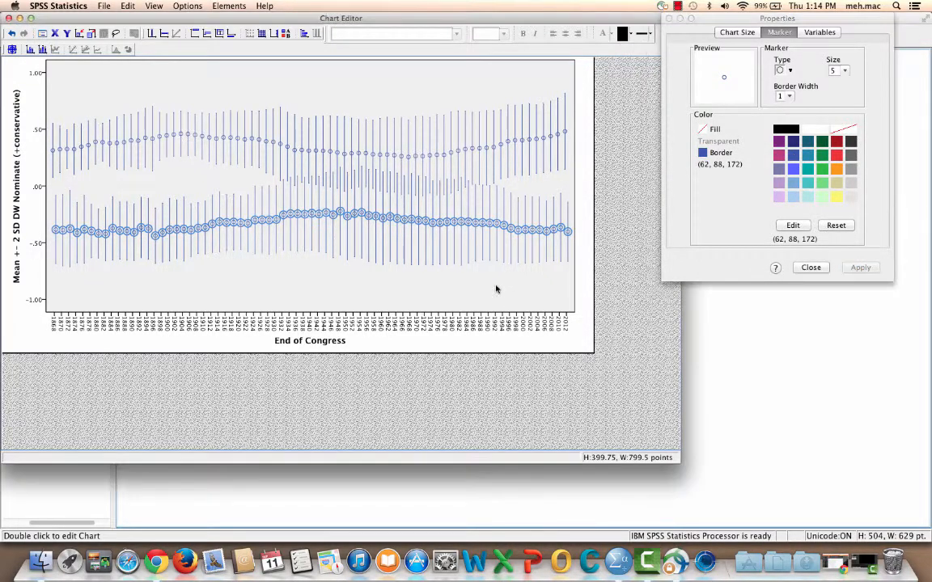
{"action": "left_click", "coordinate": [495, 289]}
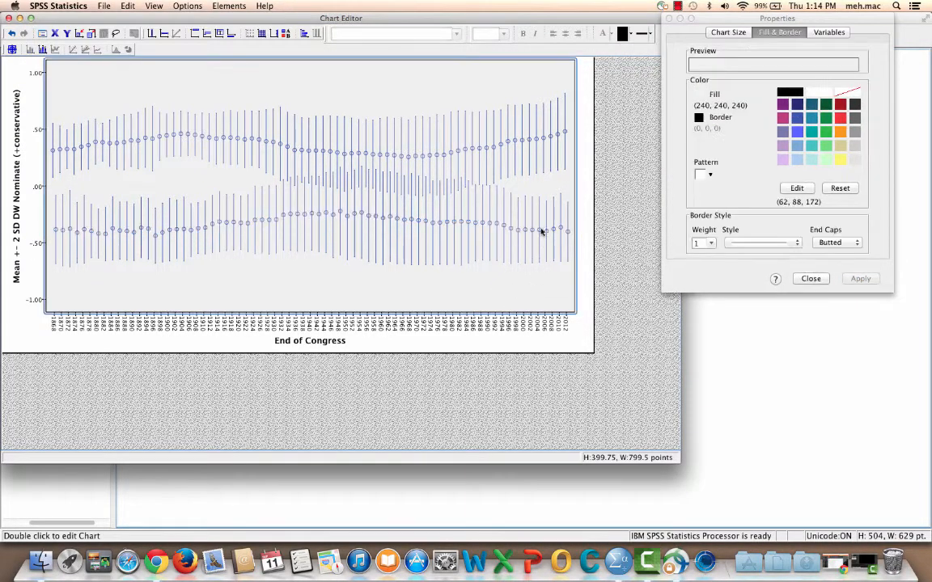
Change the fill colour of only the upper series of error bars to red (239, 51, 56).
{"action": "left_click", "coordinate": [402, 135]}
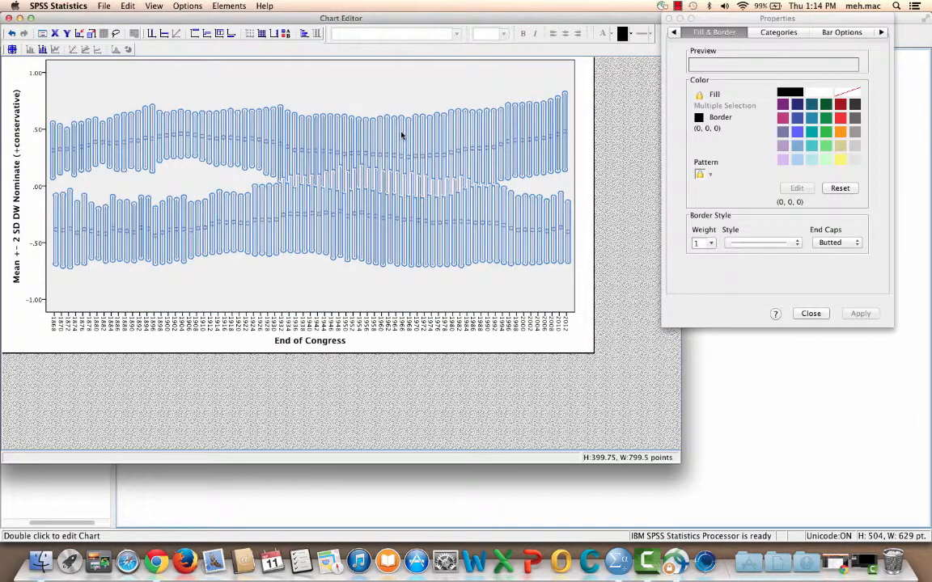
{"action": "left_click", "coordinate": [401, 135]}
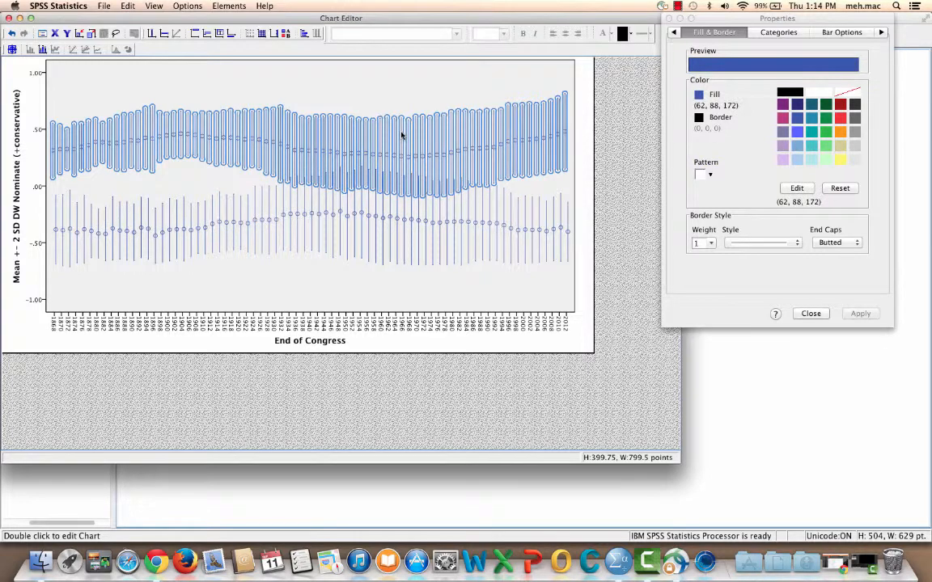
{"action": "left_click", "coordinate": [842, 120]}
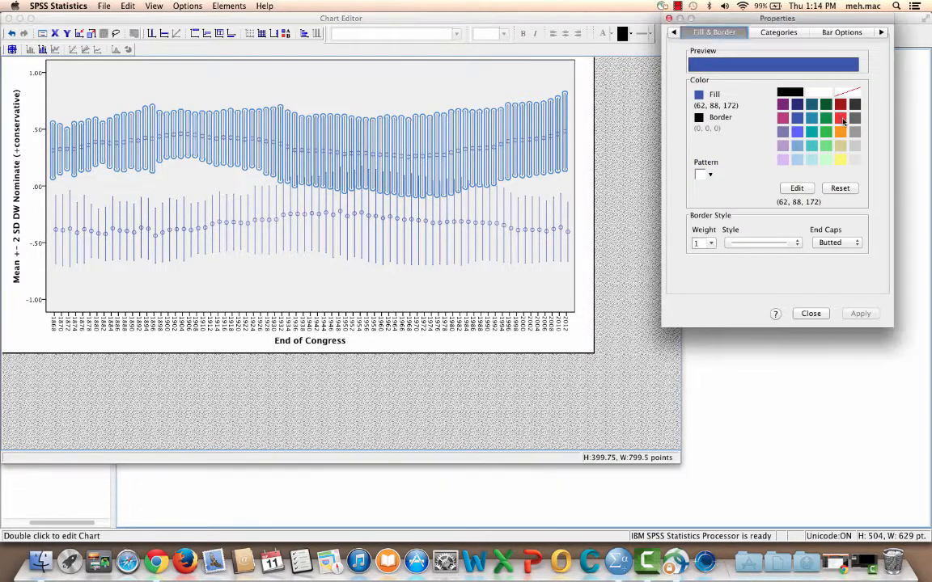
{"action": "left_click", "coordinate": [842, 120]}
{"action": "left_click", "coordinate": [861, 313]}
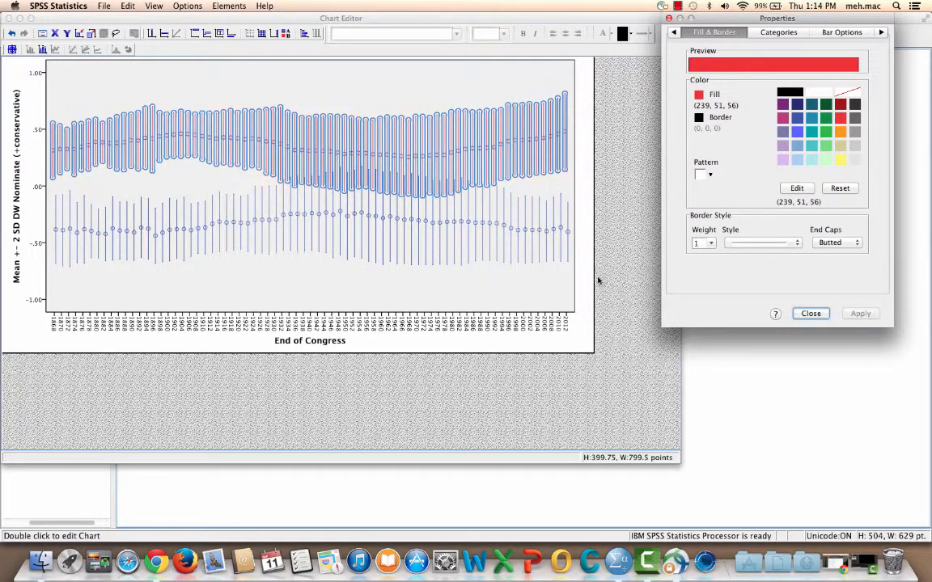
{"action": "left_click", "coordinate": [207, 184]}
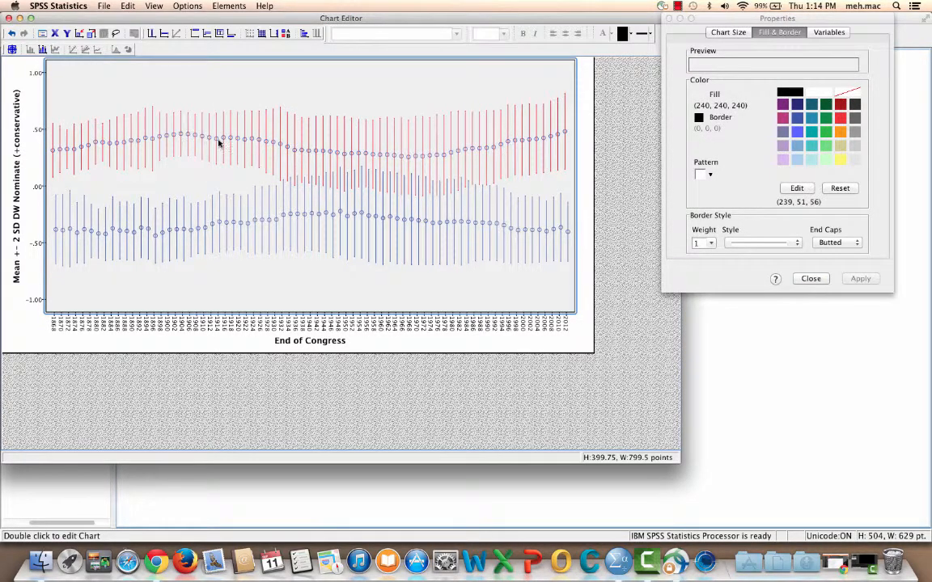
Change the border colour of the upper series' mean markers to red (239, 51, 56) and close the properties.
{"action": "left_click", "coordinate": [218, 142]}
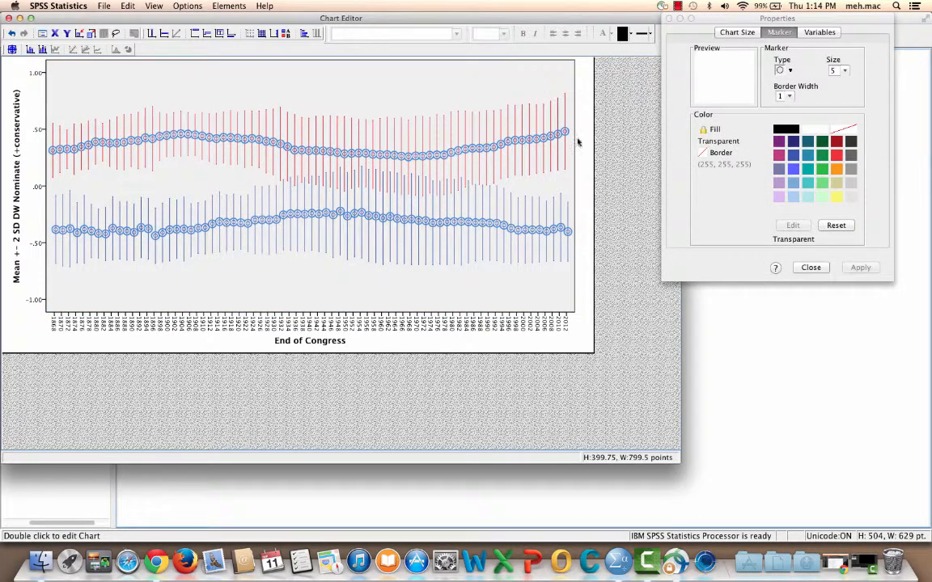
{"action": "left_click", "coordinate": [422, 159]}
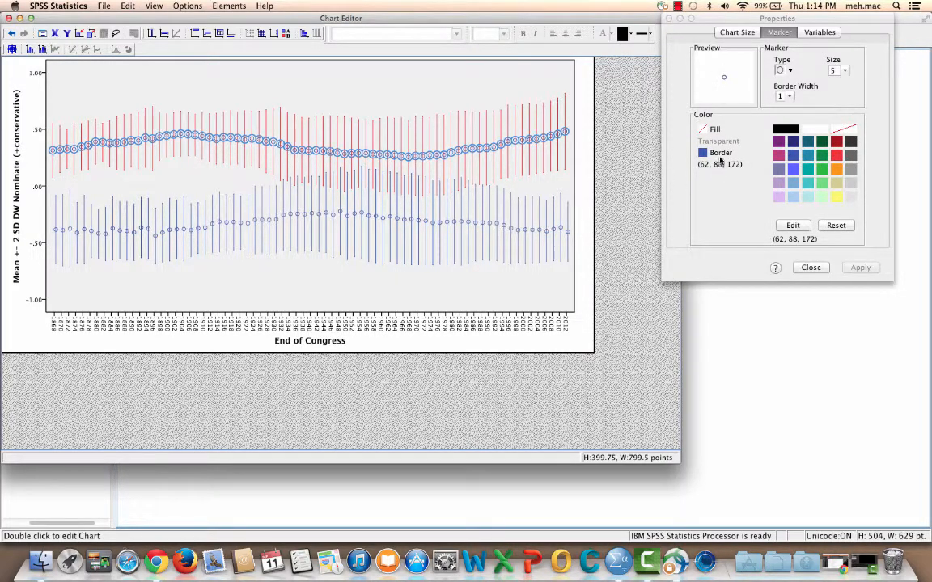
{"action": "left_click", "coordinate": [837, 155]}
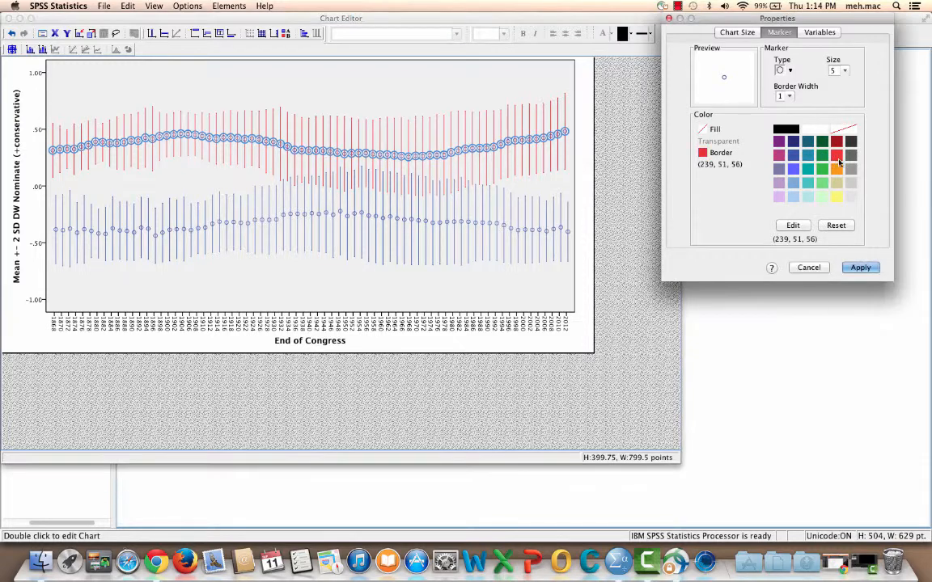
{"action": "left_click", "coordinate": [860, 268]}
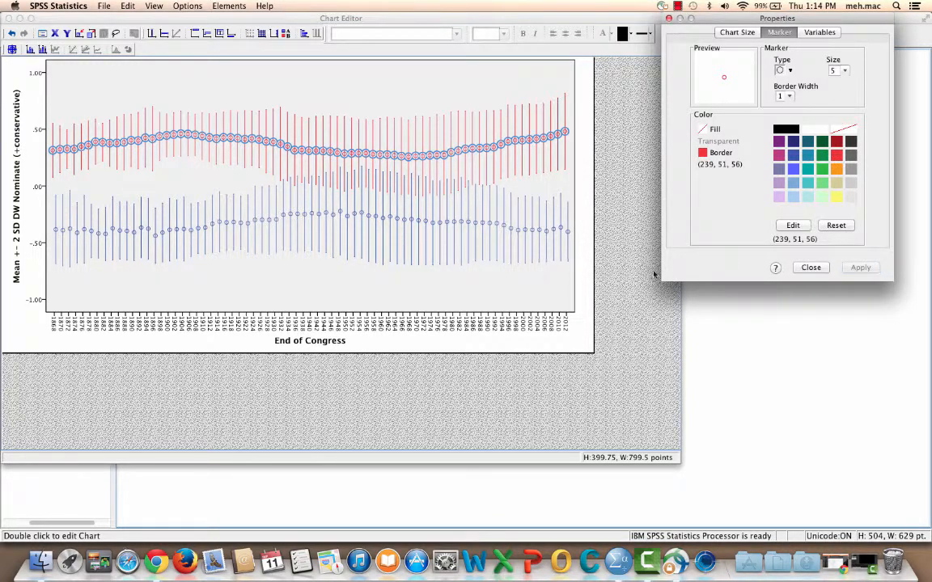
{"action": "left_click", "coordinate": [811, 268]}
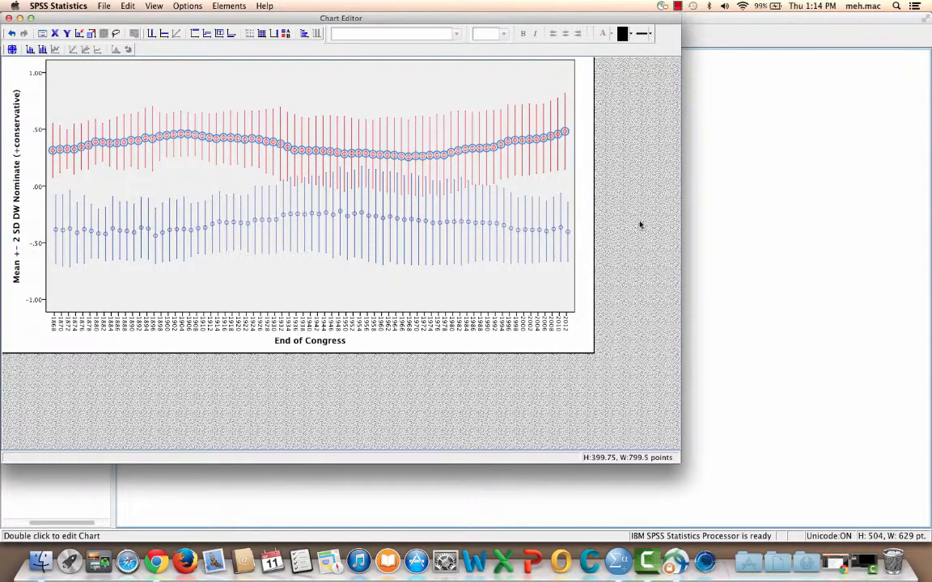
Set the border weight of the error bars in both series to 1.5, close the properties and clear the selection.
{"action": "left_click", "coordinate": [655, 329]}
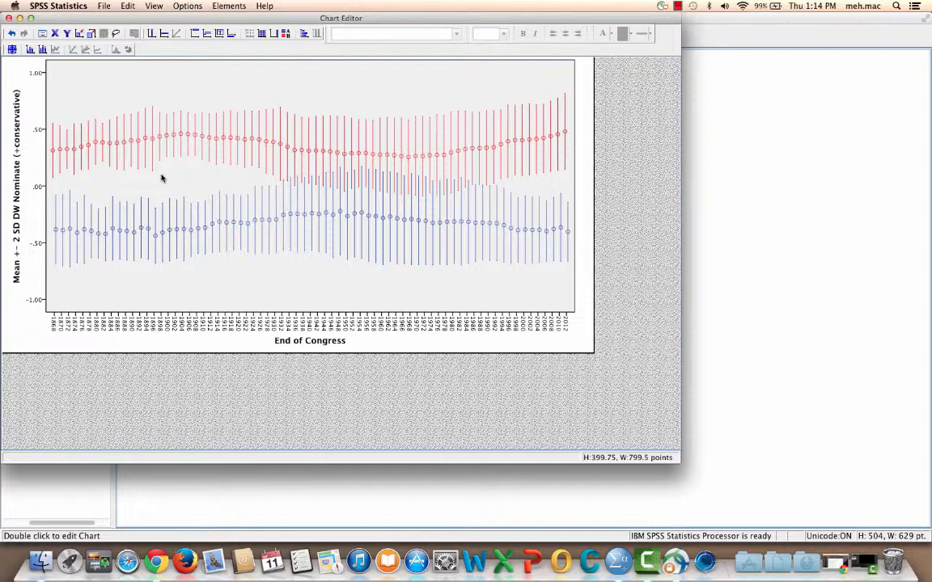
{"action": "left_click", "coordinate": [217, 127]}
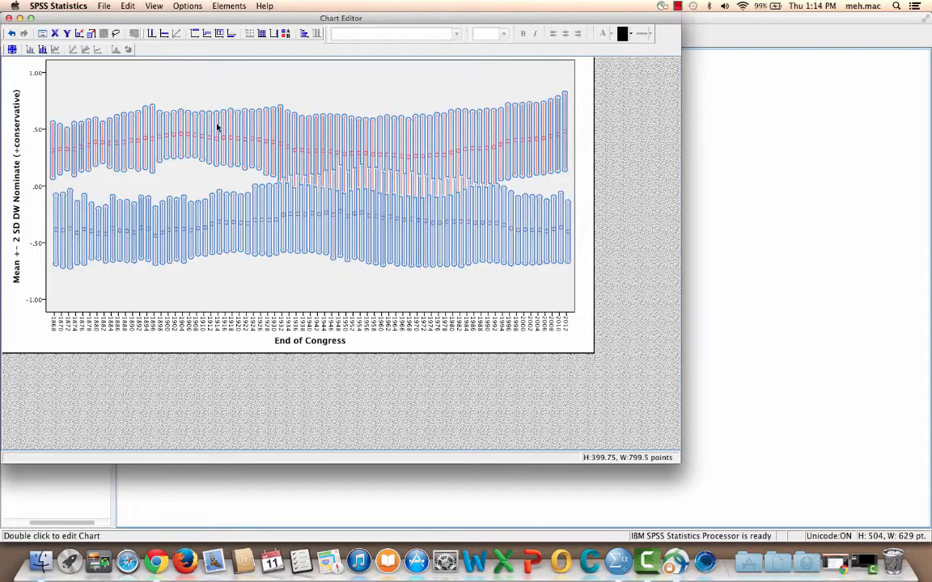
{"action": "double_click", "coordinate": [217, 127]}
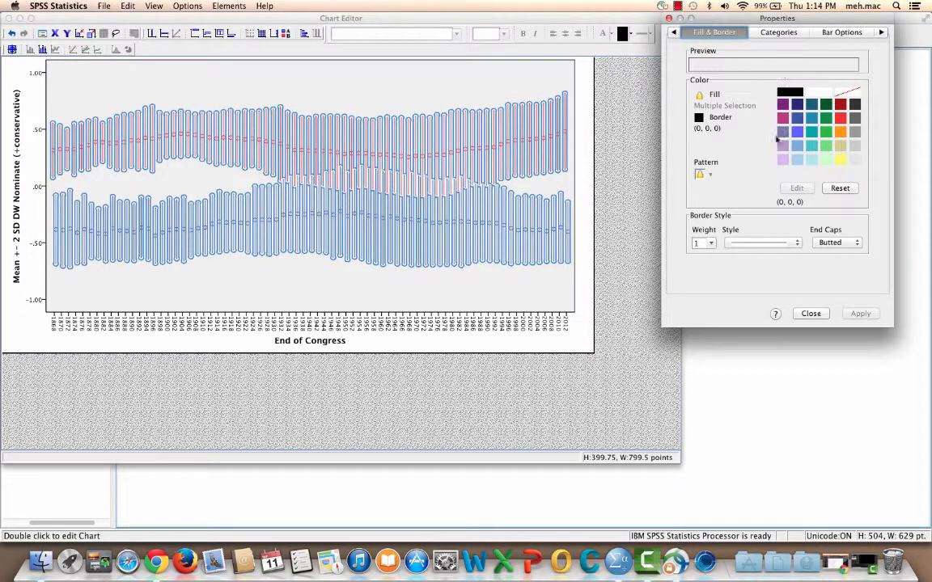
{"action": "left_click", "coordinate": [711, 244]}
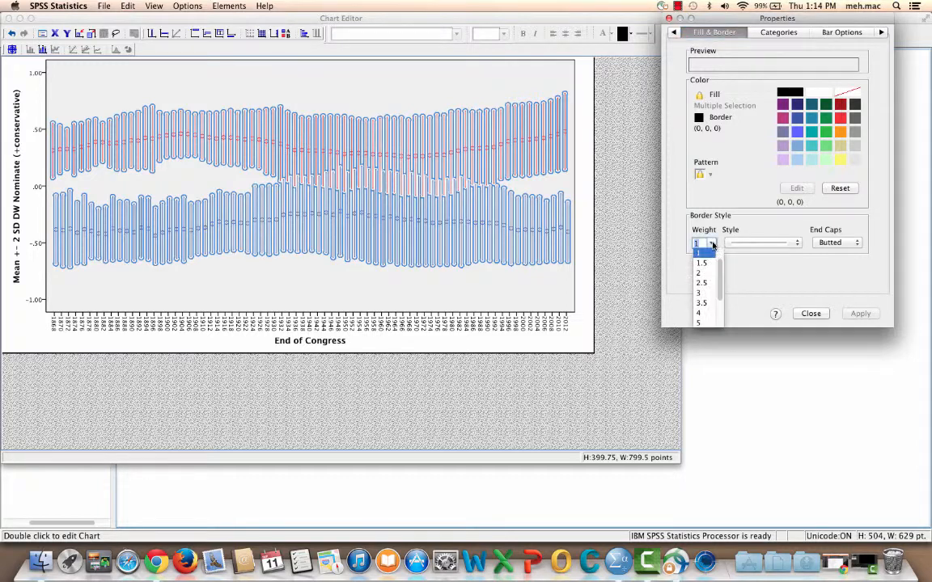
{"action": "left_click", "coordinate": [704, 274]}
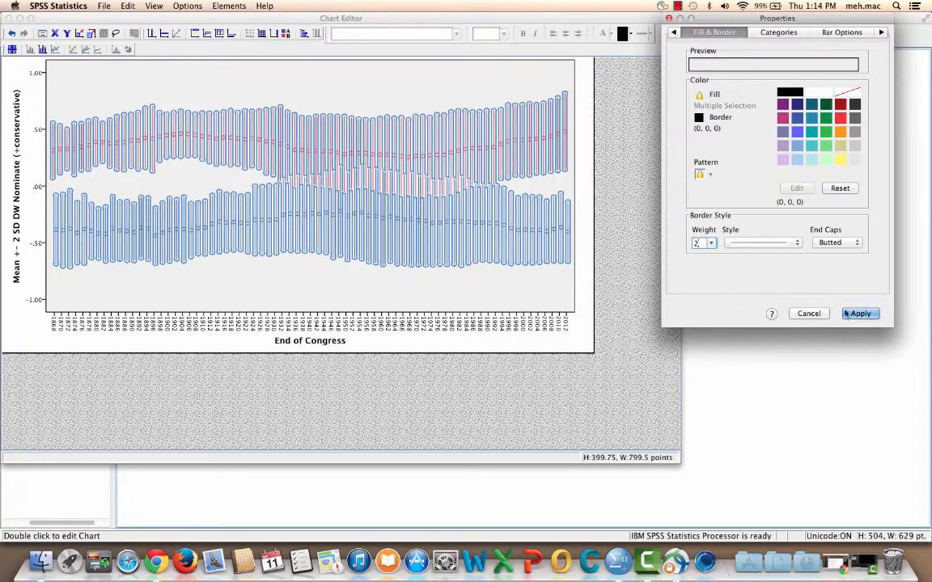
{"action": "left_click", "coordinate": [711, 243]}
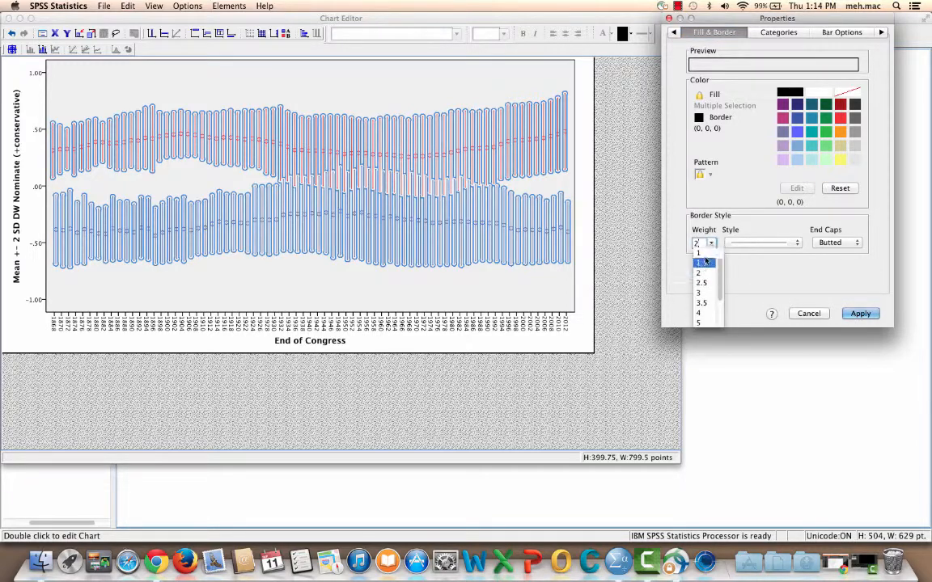
{"action": "left_click", "coordinate": [706, 262]}
{"action": "left_click", "coordinate": [855, 313]}
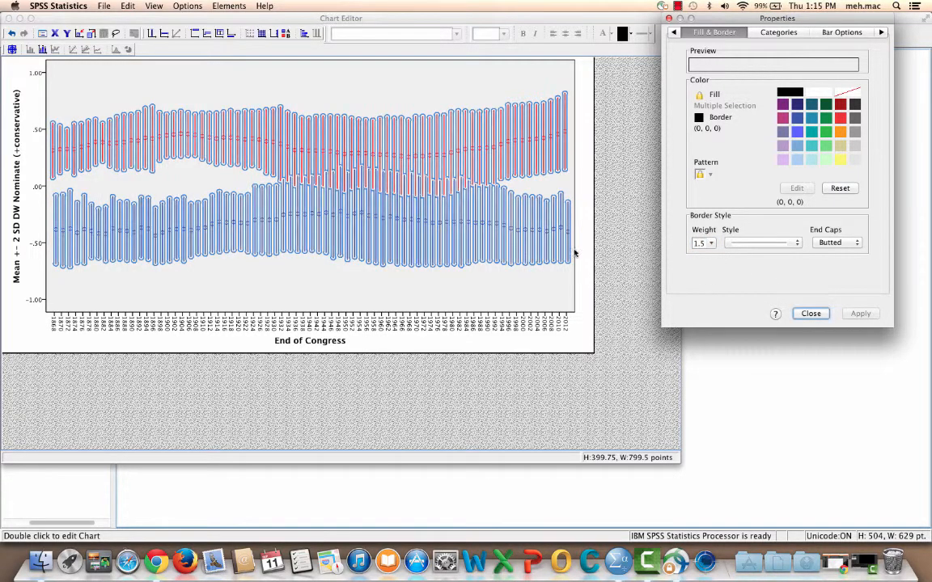
{"action": "left_click", "coordinate": [811, 314]}
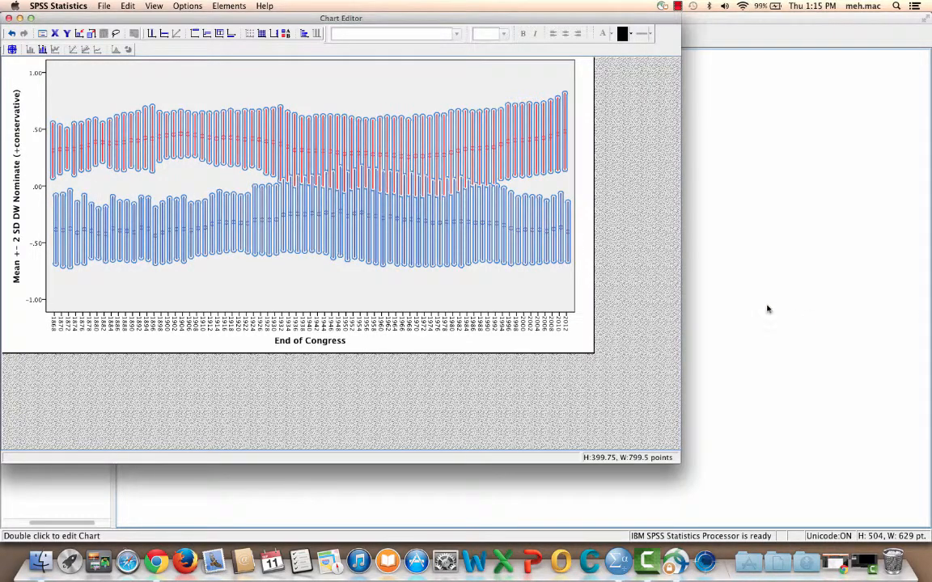
{"action": "left_click", "coordinate": [651, 245]}
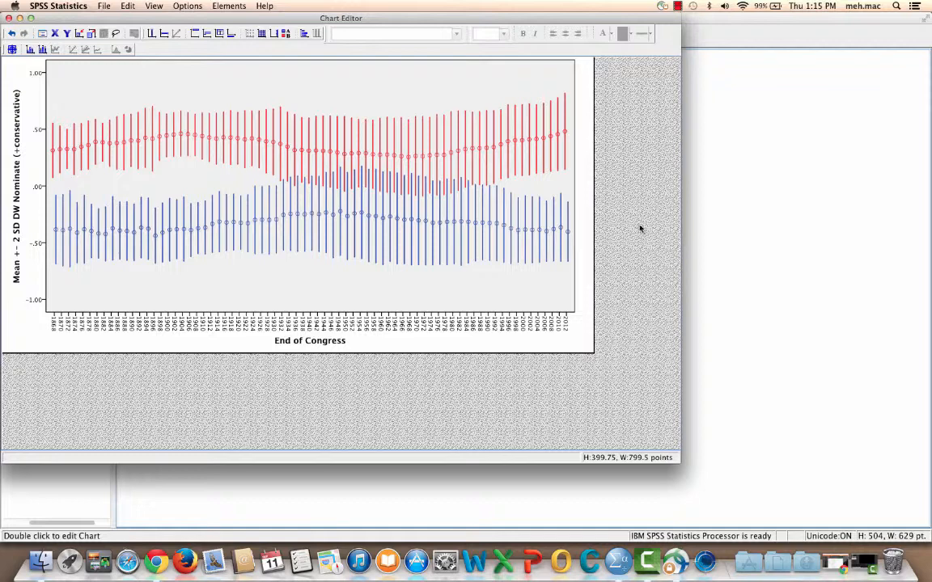
Slightly increase the border width of the mean markers in both series and close the properties.
{"action": "left_click", "coordinate": [299, 216]}
{"action": "double_click", "coordinate": [299, 217]}
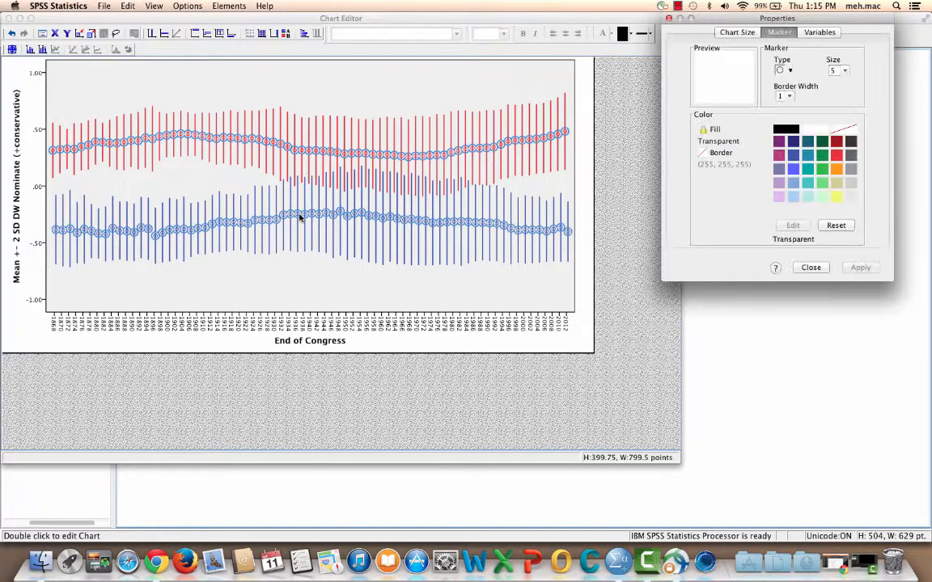
{"action": "left_click", "coordinate": [789, 96]}
{"action": "left_click", "coordinate": [786, 117]}
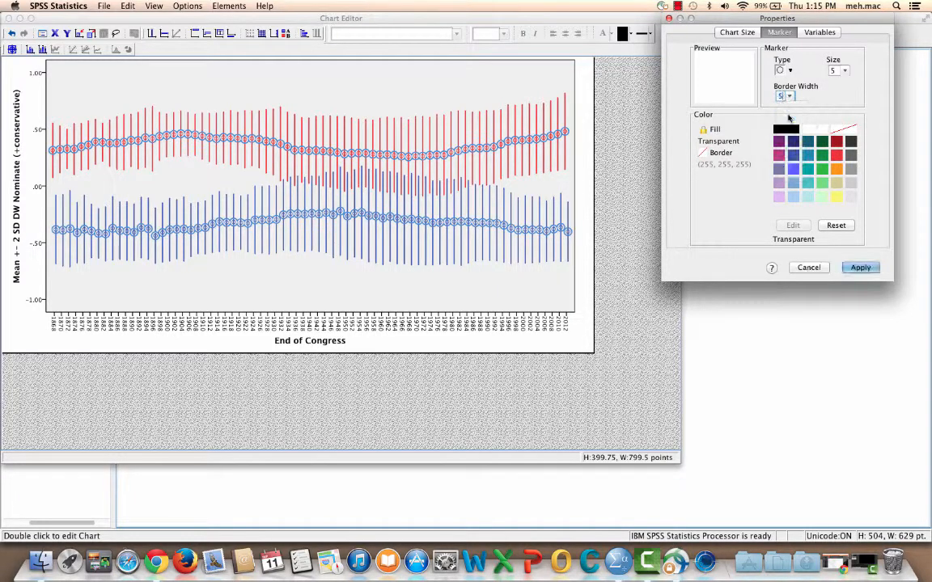
{"action": "left_click", "coordinate": [860, 267]}
{"action": "left_click", "coordinate": [810, 267]}
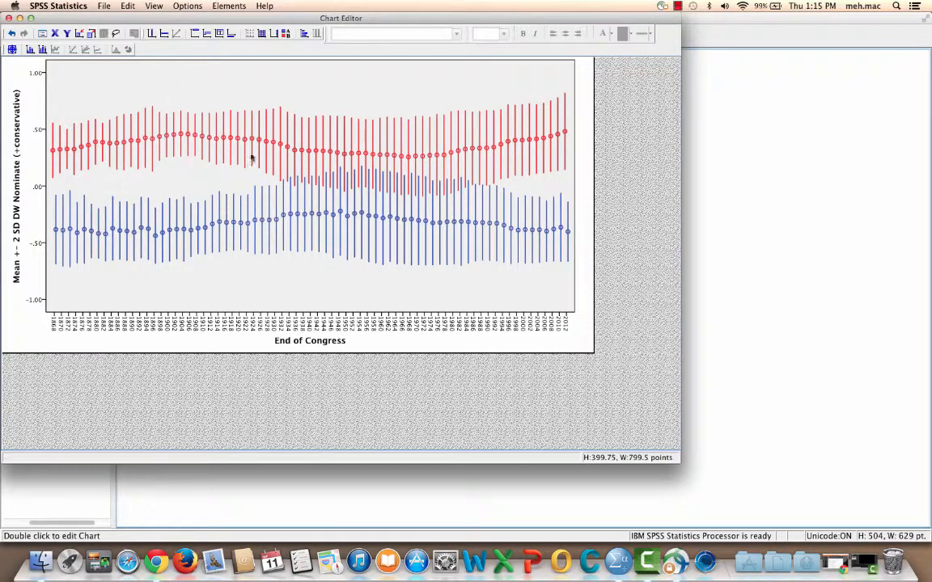
Add a Y-axis reference line at position 0.365.
{"action": "left_click", "coordinate": [165, 37]}
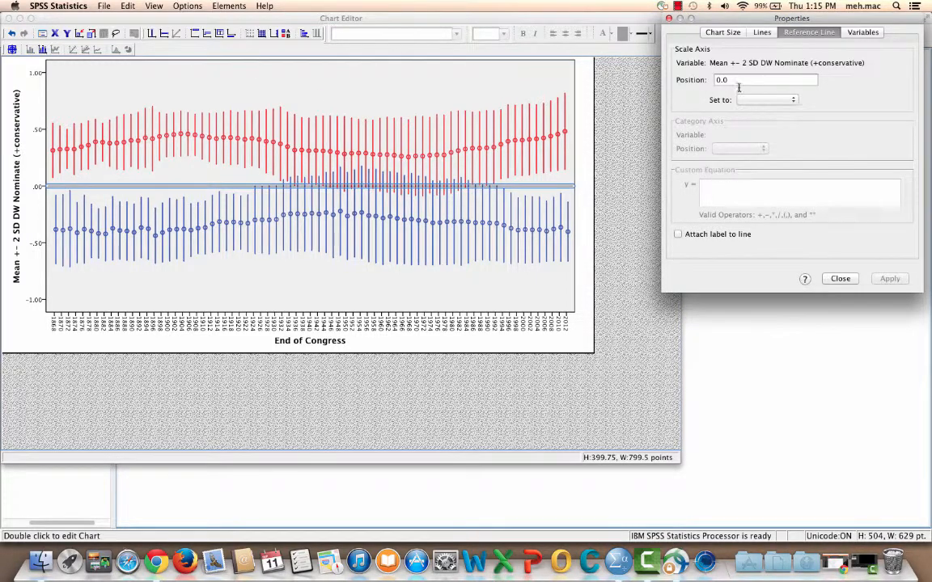
{"action": "left_click_drag", "start_coordinate": [743, 81], "coordinate": [672, 82]}
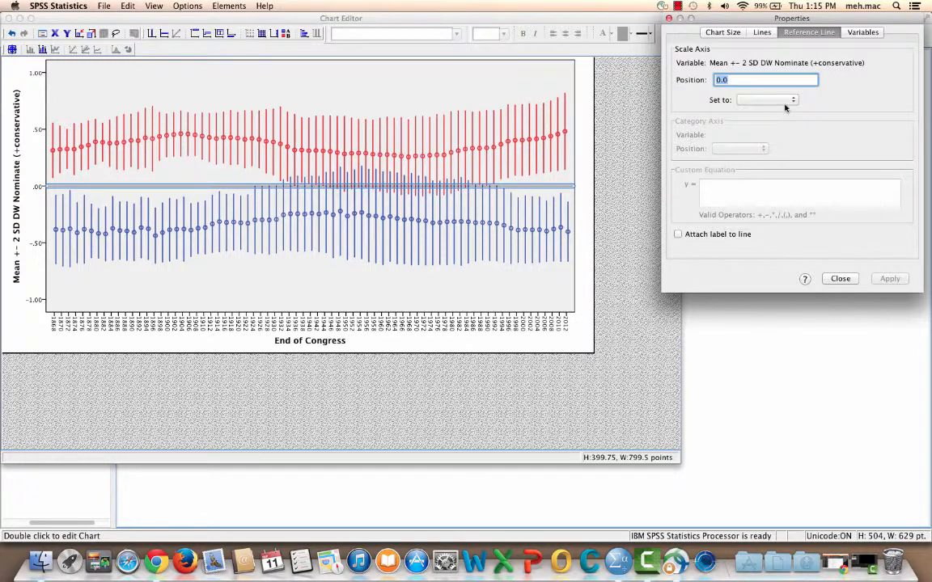
{"action": "key", "text": "BackSpace"}
{"action": "type", "text": ".365"}
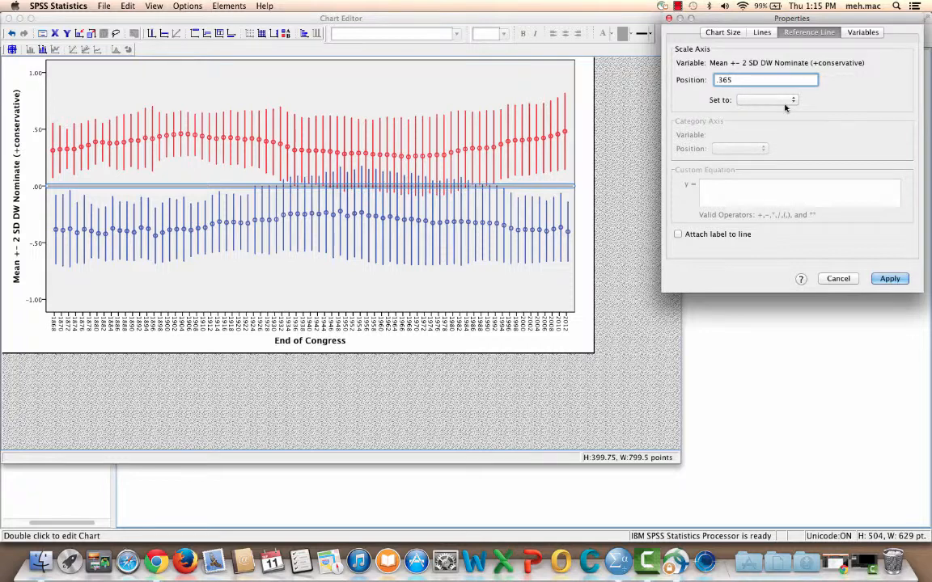
{"action": "key", "text": "Return"}
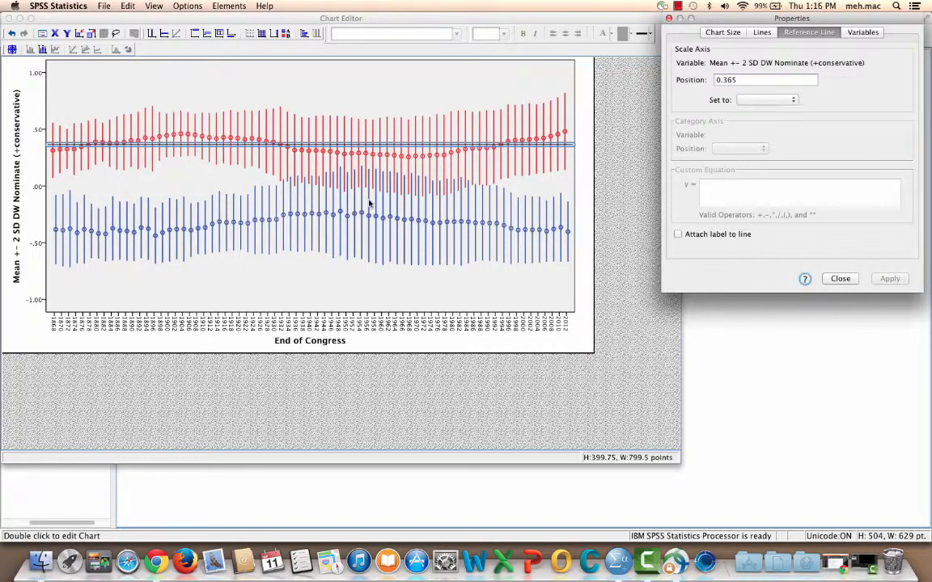
Give the 0.365 reference line the finely dashed style and red colour (239, 51, 56), and close the properties.
{"action": "left_click", "coordinate": [762, 32]}
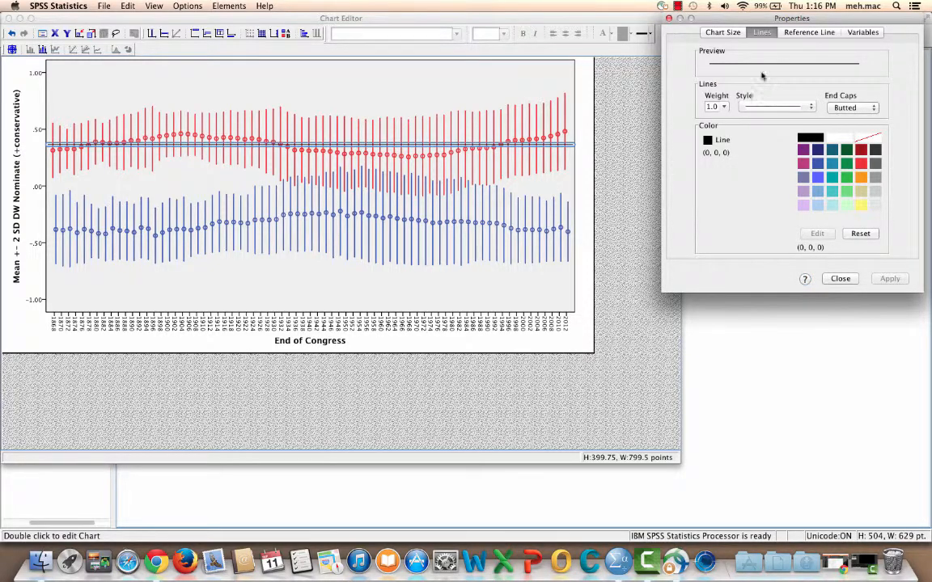
{"action": "left_click", "coordinate": [813, 107]}
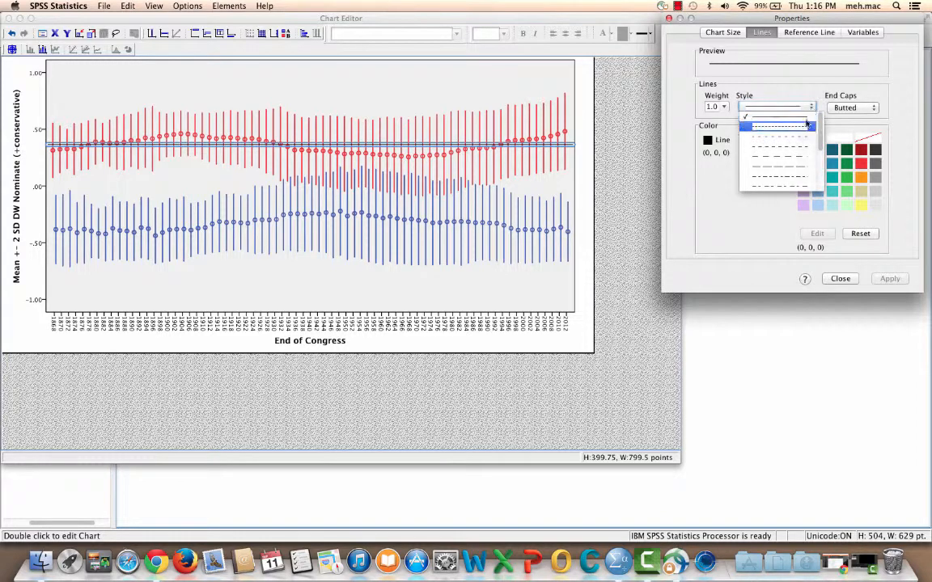
{"action": "left_click", "coordinate": [805, 127]}
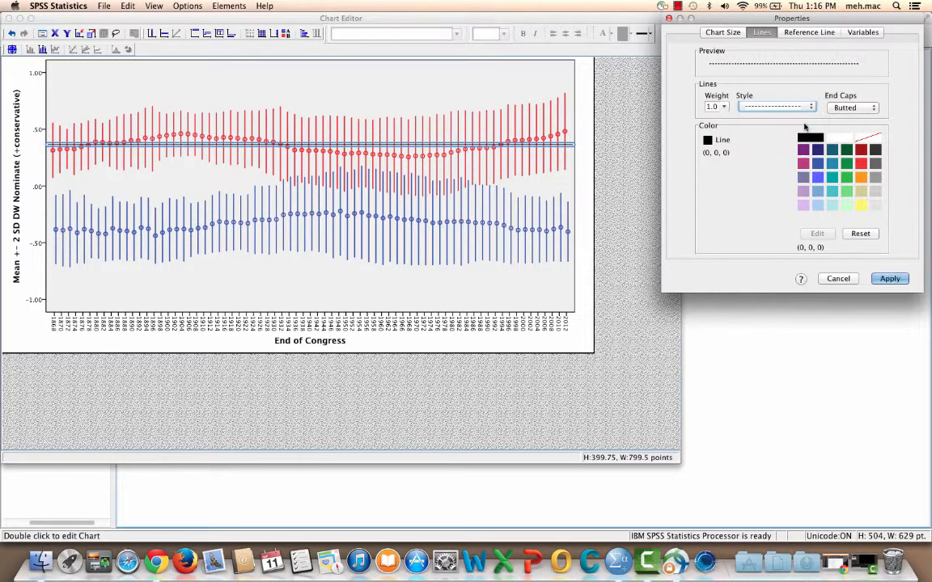
{"action": "left_click", "coordinate": [861, 163]}
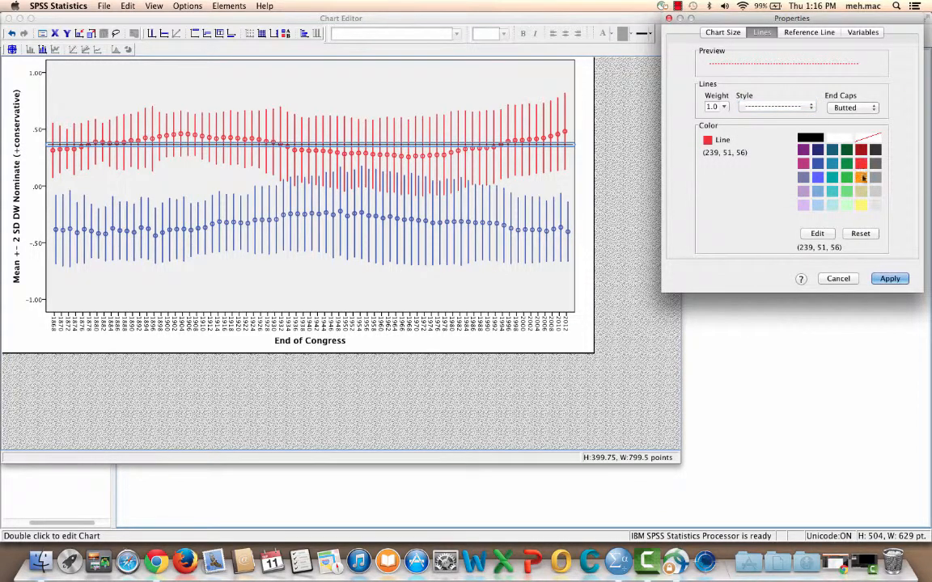
{"action": "left_click", "coordinate": [890, 278]}
{"action": "left_click", "coordinate": [841, 278]}
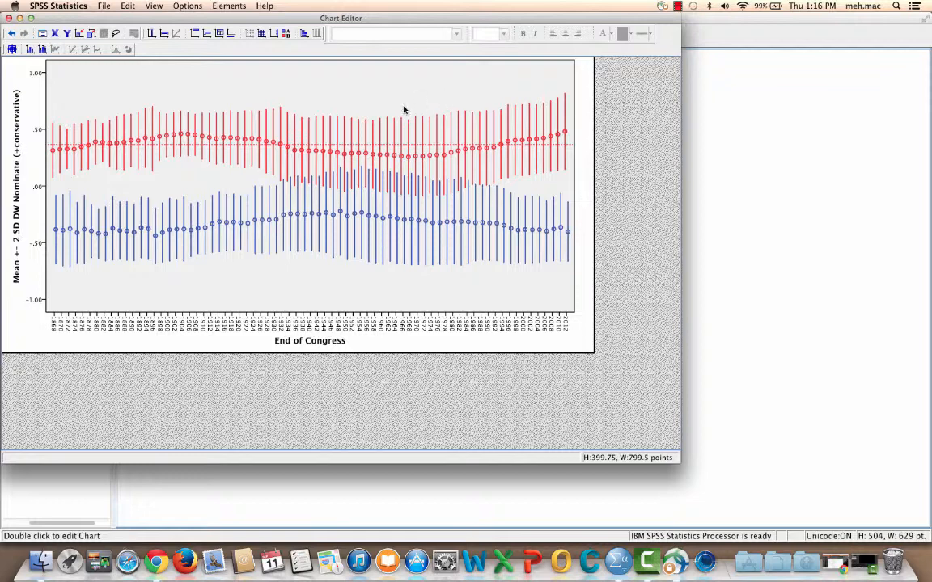
Change the colour of the upper dashed reference line to black (0, 0, 0), close the properties and deselect it.
{"action": "left_click", "coordinate": [327, 147]}
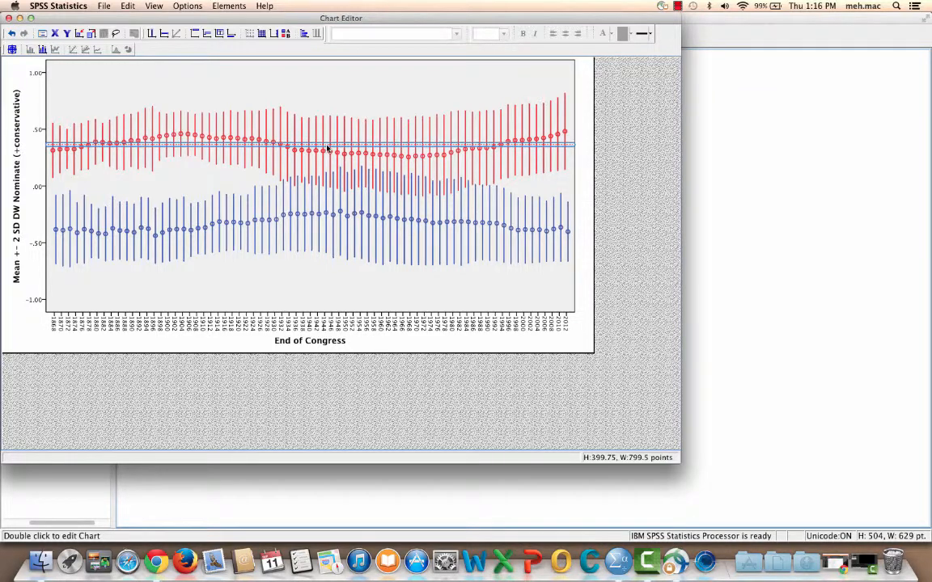
{"action": "double_click", "coordinate": [328, 148]}
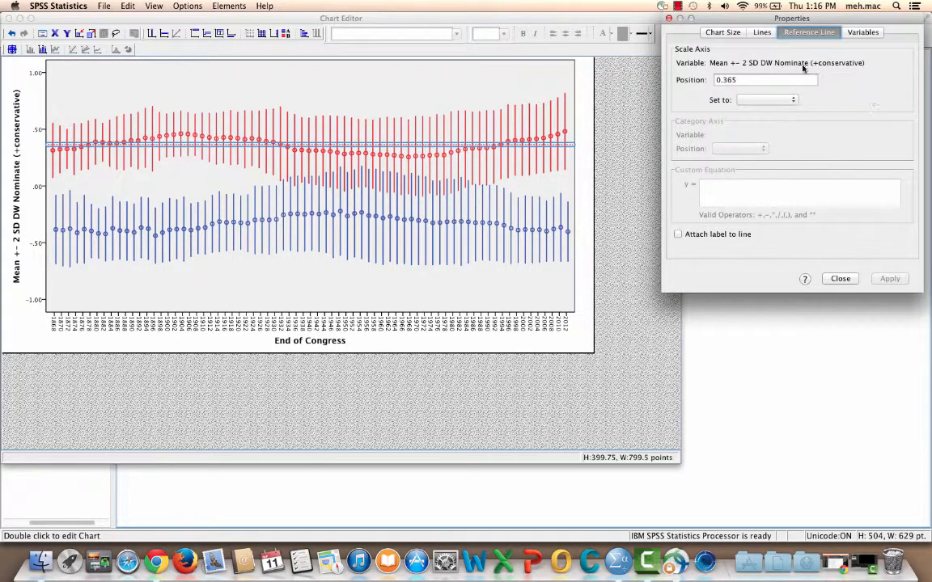
{"action": "left_click", "coordinate": [762, 32]}
{"action": "left_click", "coordinate": [812, 138]}
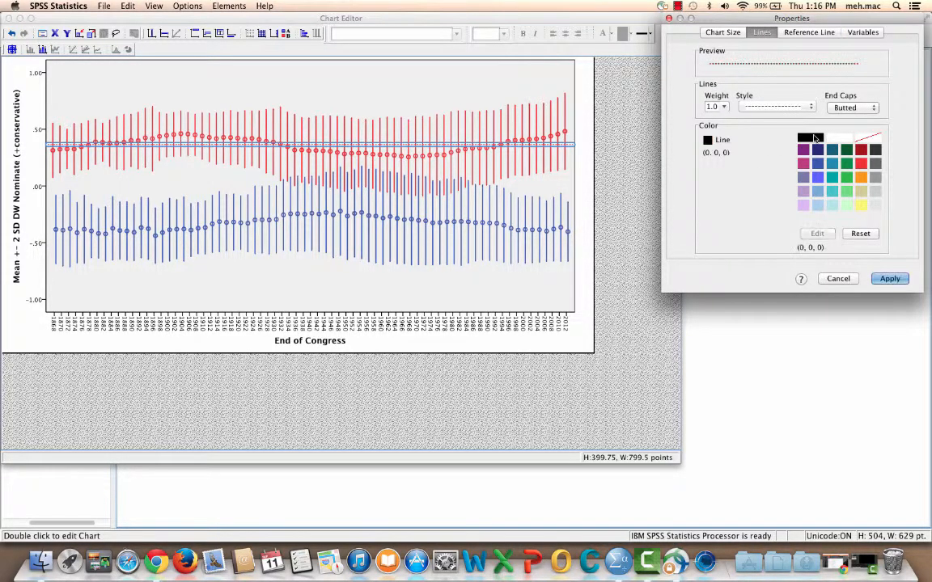
{"action": "left_click", "coordinate": [890, 278]}
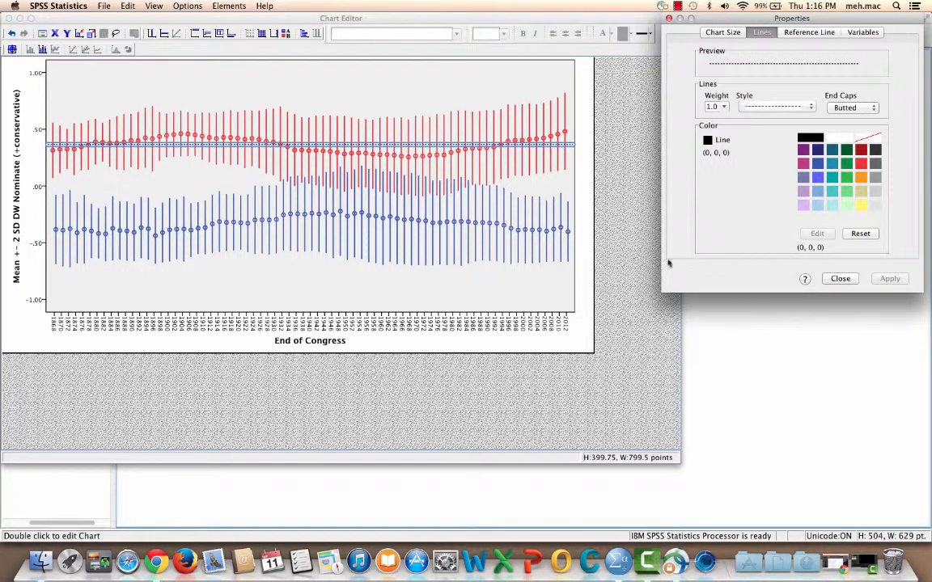
{"action": "left_click", "coordinate": [841, 278]}
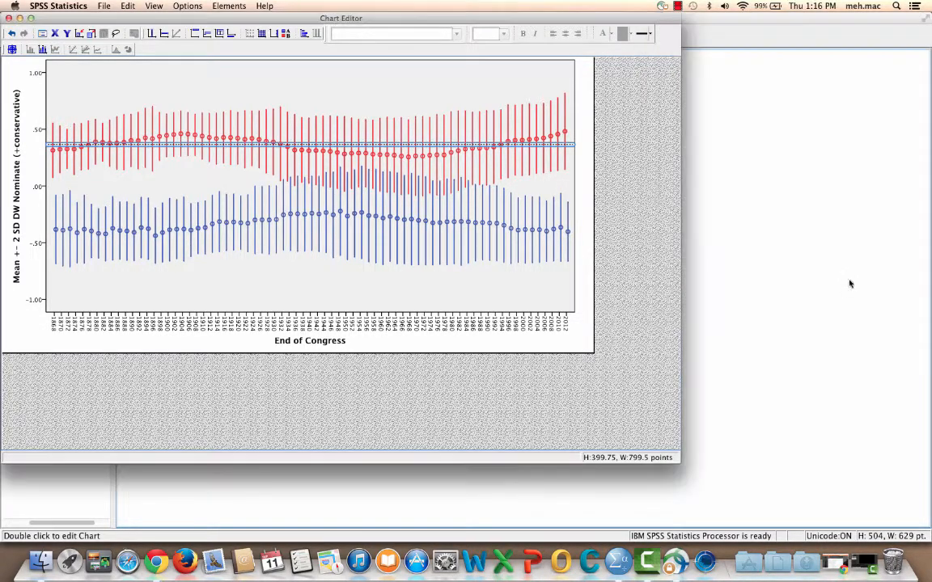
{"action": "left_click", "coordinate": [684, 179]}
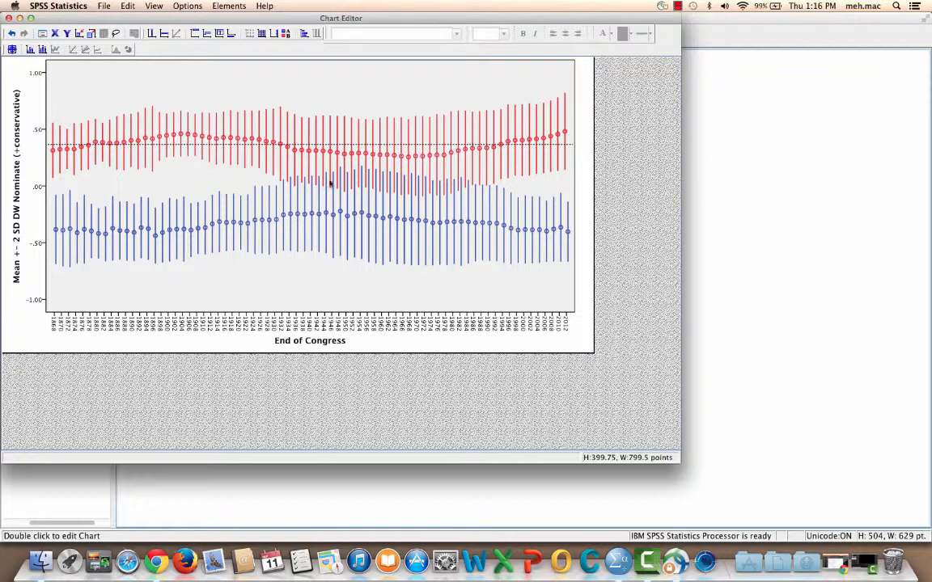
Add a second Y-axis reference line at position -0.322.
{"action": "left_click", "coordinate": [151, 33]}
{"action": "left_click_drag", "start_coordinate": [749, 79], "coordinate": [647, 75]}
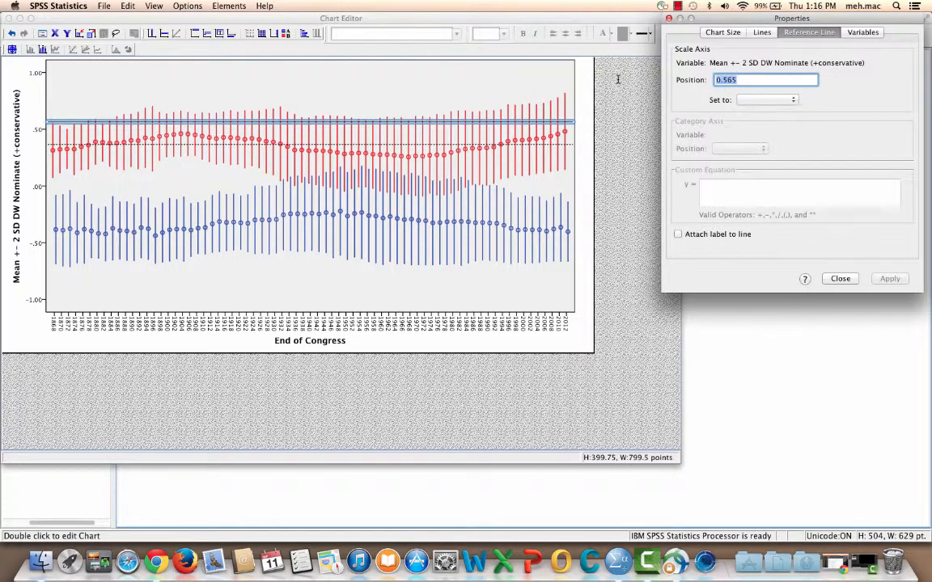
{"action": "type", "text": "-.322"}
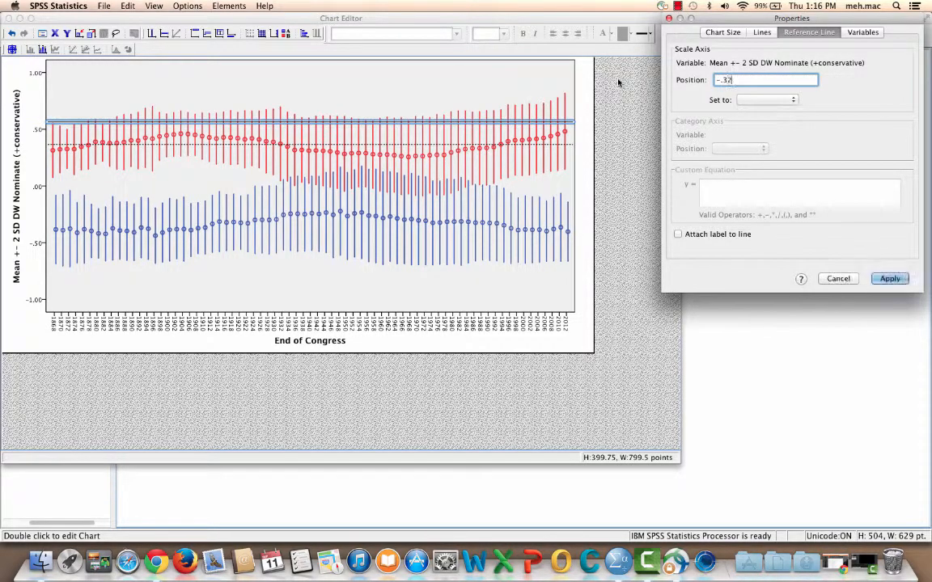
{"action": "left_click", "coordinate": [894, 278]}
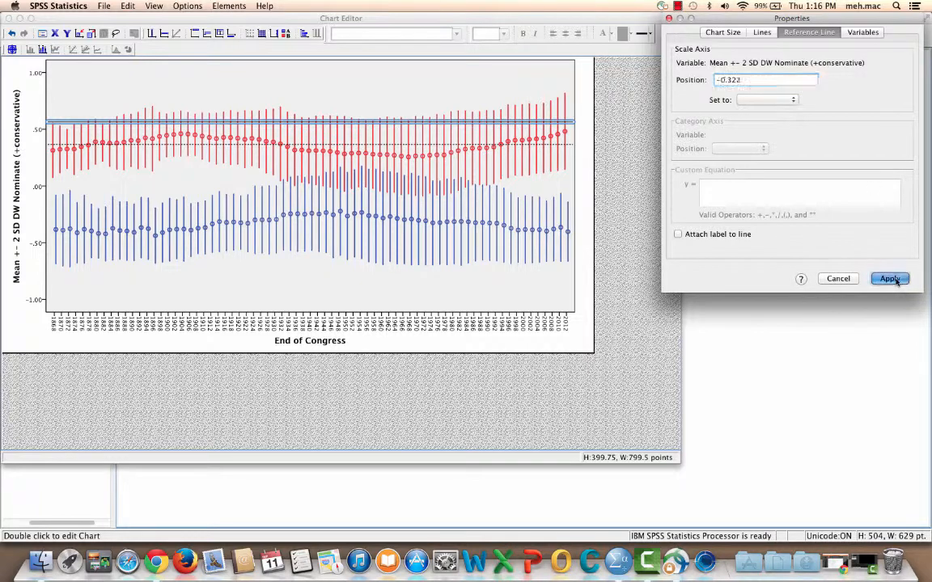
Apply the same finely dashed style to the lower reference line, close the properties and deselect it.
{"action": "left_click", "coordinate": [761, 33]}
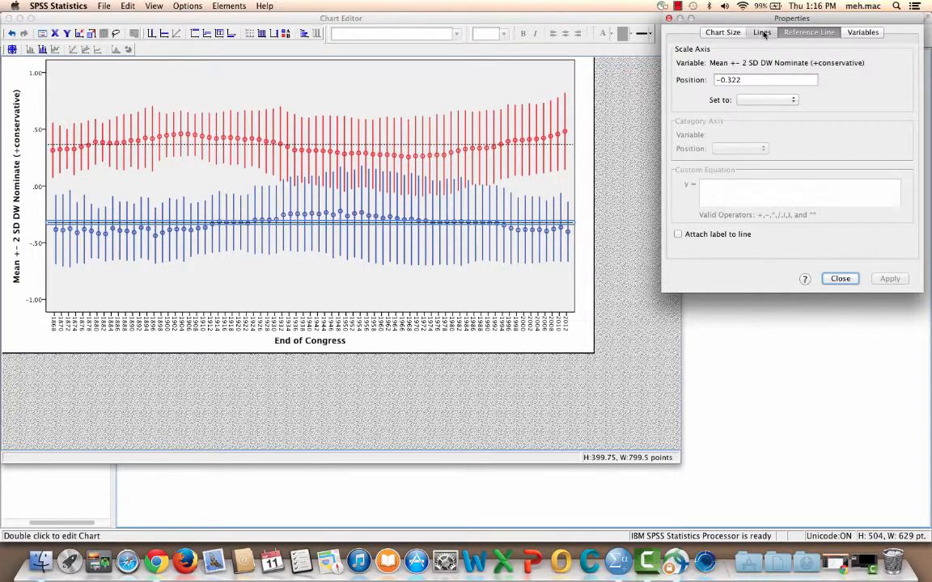
{"action": "left_click", "coordinate": [812, 108]}
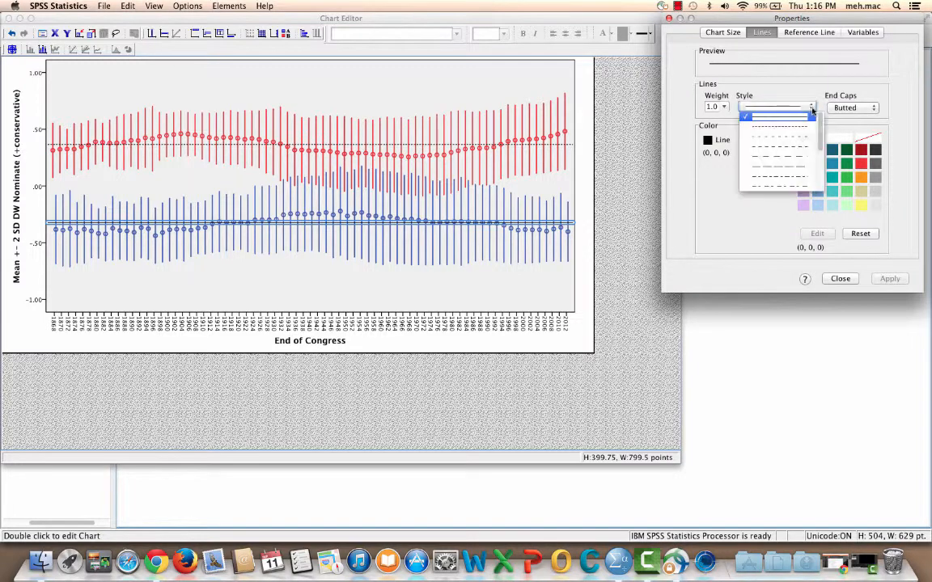
{"action": "left_click", "coordinate": [793, 128]}
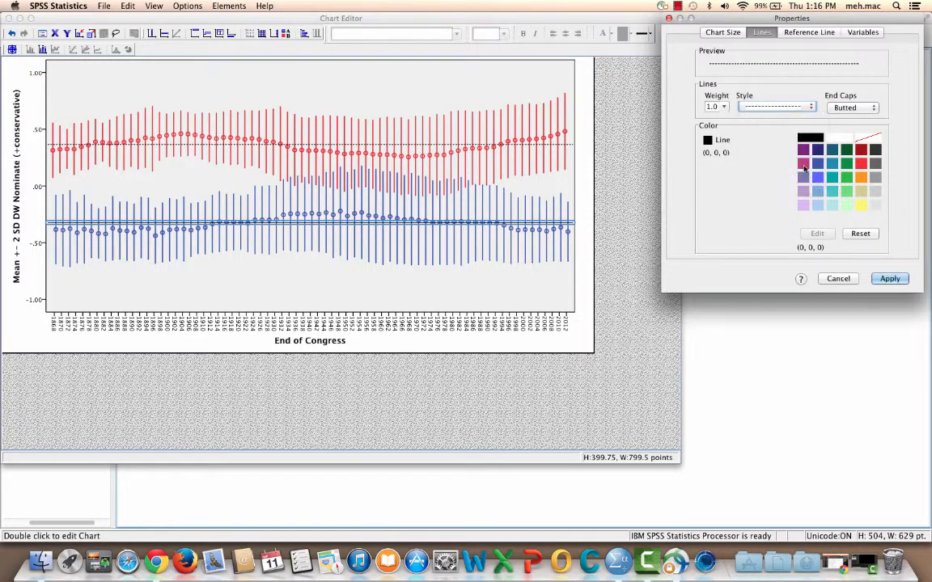
{"action": "left_click", "coordinate": [889, 278]}
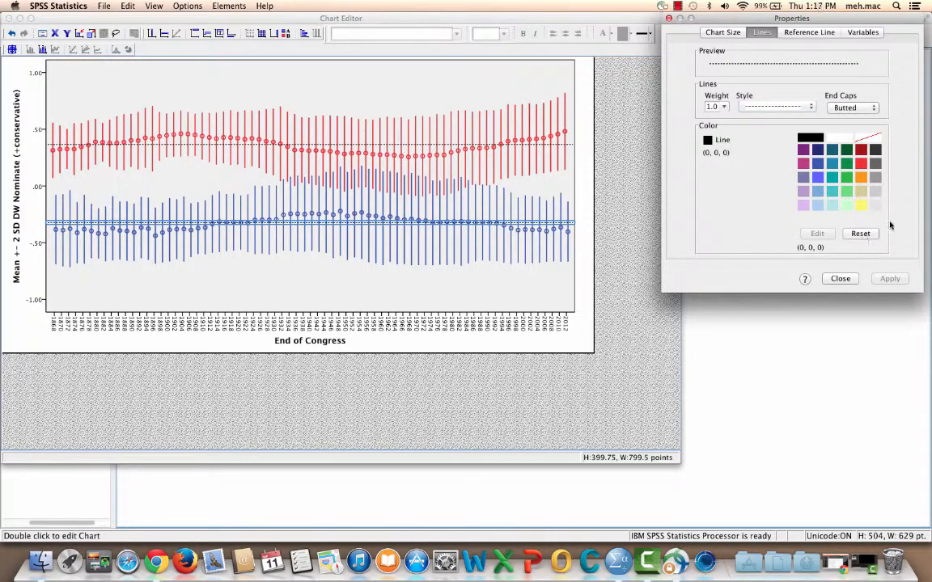
{"action": "left_click", "coordinate": [841, 278]}
{"action": "left_click", "coordinate": [659, 262]}
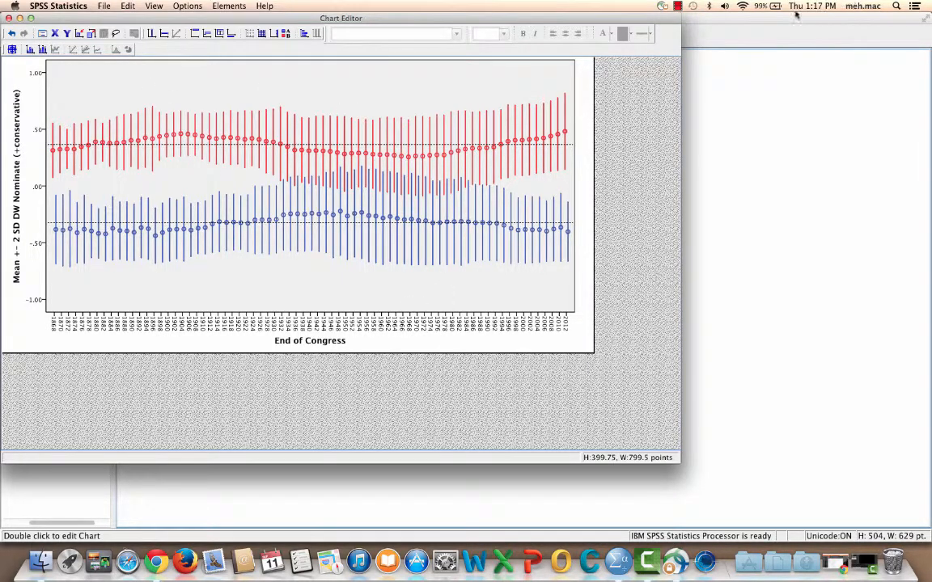
{"action": "left_click", "coordinate": [678, 6]}
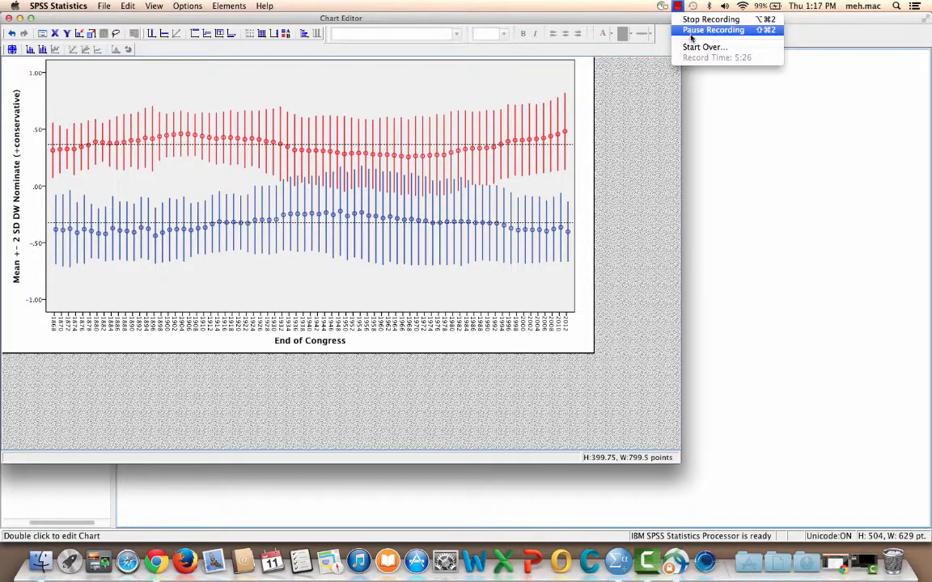
{"action": "left_click", "coordinate": [691, 34]}
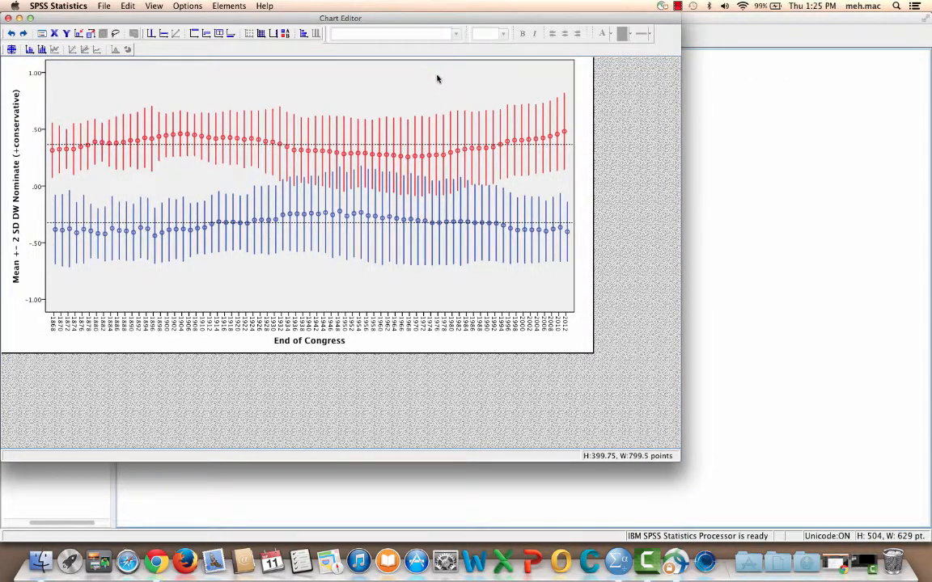
Insert a text box in the chart containing the label RNC.
{"action": "left_click", "coordinate": [219, 34]}
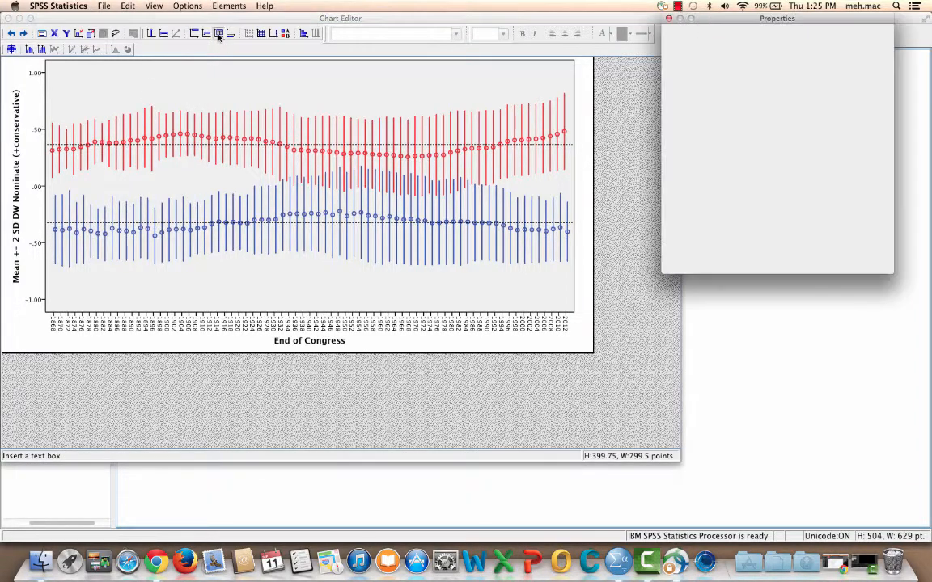
{"action": "double_click", "coordinate": [316, 77]}
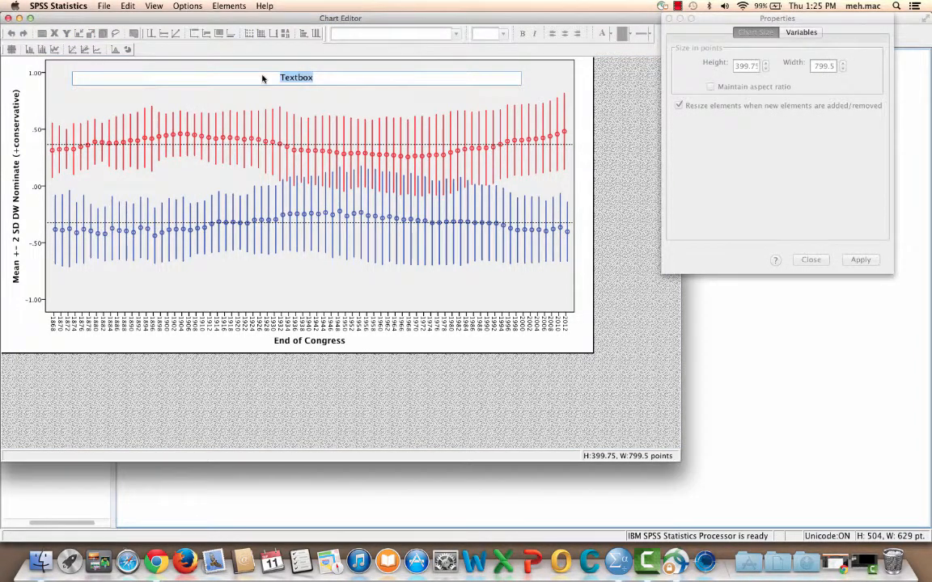
{"action": "type", "text": "RNC"}
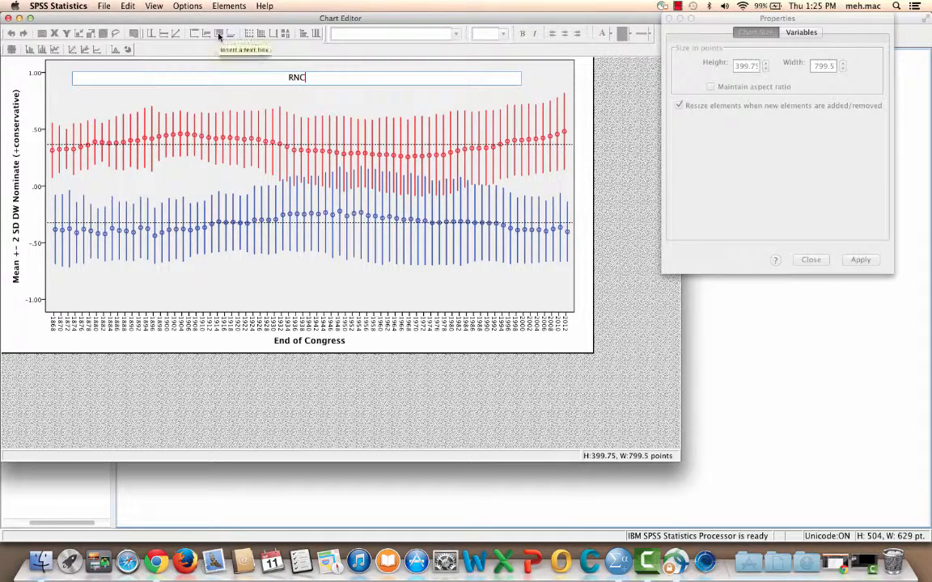
{"action": "left_click", "coordinate": [314, 104]}
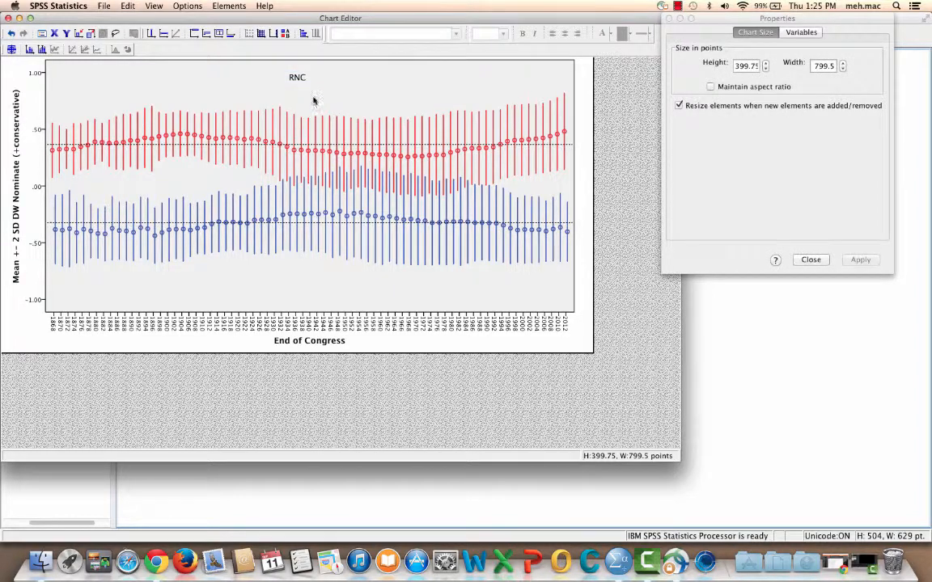
Shrink the RNC text box and place it at the plot's upper-left edge, just above the red error bars.
{"action": "left_click", "coordinate": [300, 81]}
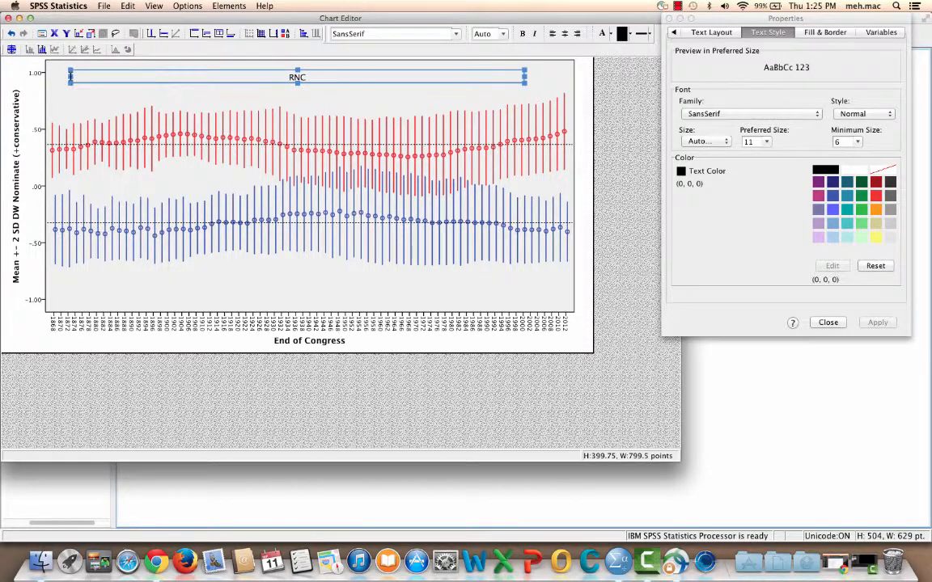
{"action": "left_click_drag", "start_coordinate": [59, 82], "coordinate": [46, 119]}
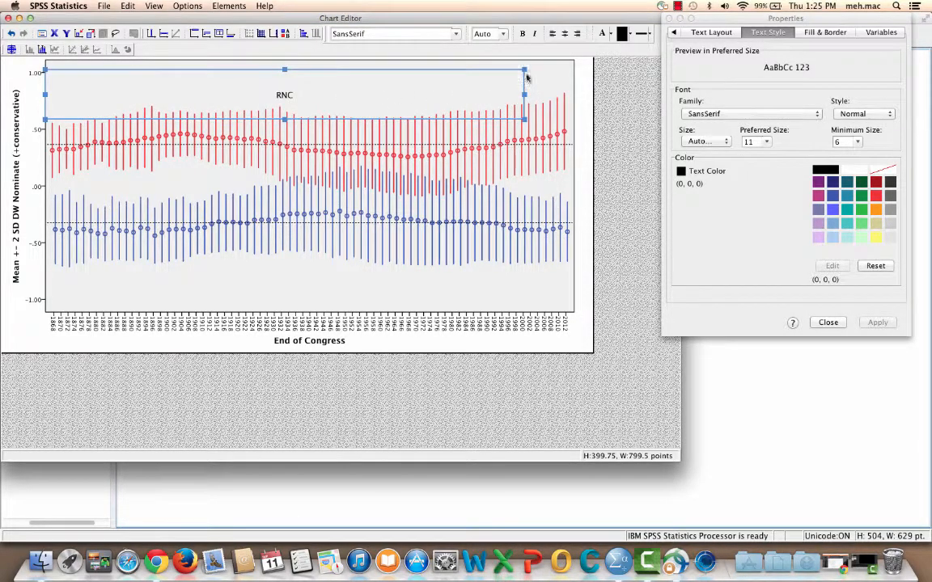
{"action": "left_click_drag", "start_coordinate": [522, 70], "coordinate": [97, 94]}
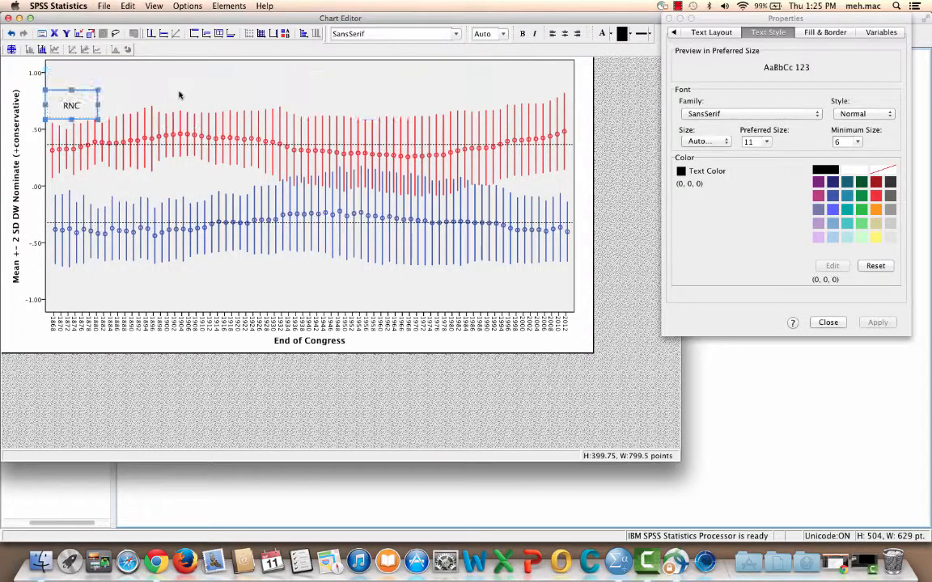
{"action": "left_click", "coordinate": [289, 266]}
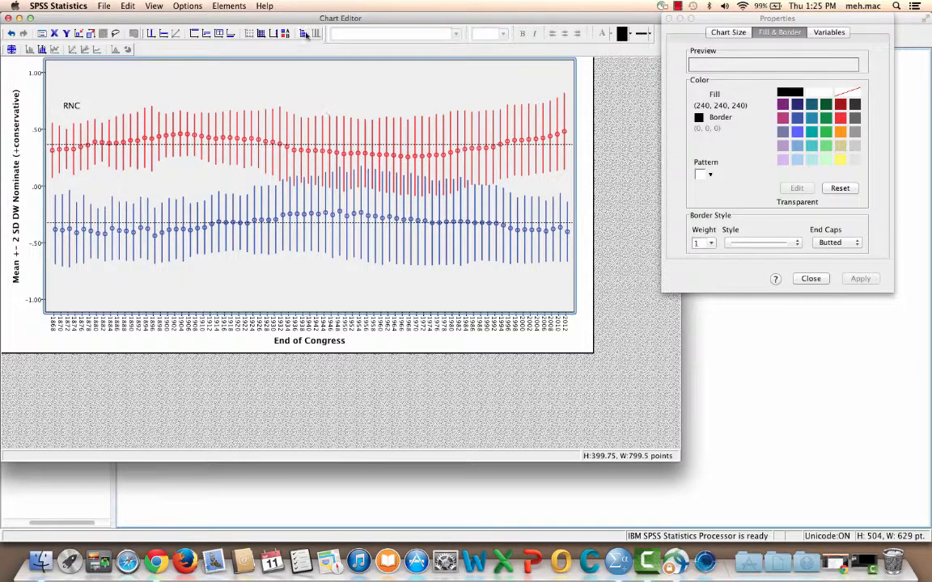
Insert a second text box in the chart containing the label DNC.
{"action": "left_click", "coordinate": [220, 34]}
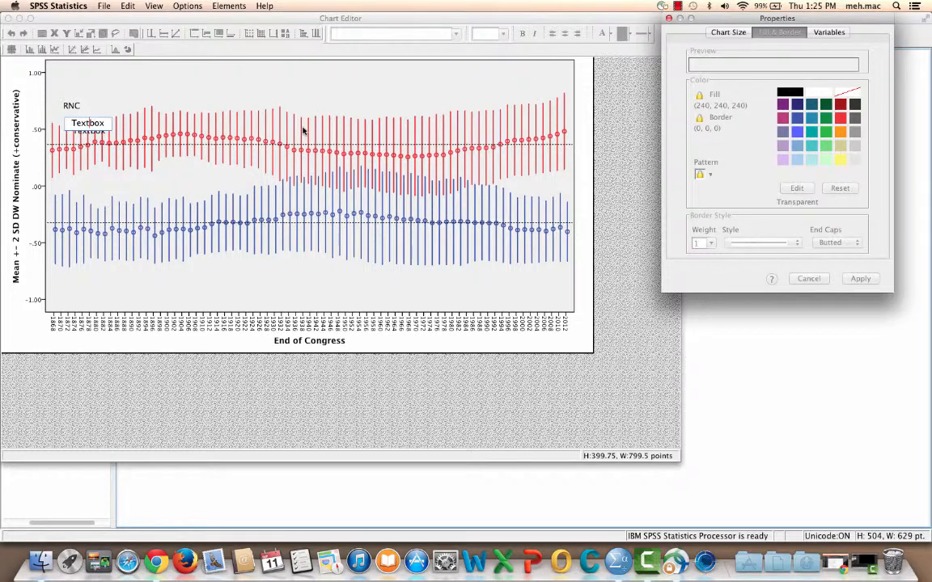
{"action": "key", "text": "BackSpace"}
{"action": "key", "text": "BackSpace"}
{"action": "key", "text": "BackSpace"}
{"action": "key", "text": "BackSpace"}
{"action": "key", "text": "BackSpace"}
{"action": "key", "text": "BackSpace"}
{"action": "key", "text": "BackSpace"}
{"action": "type", "text": "DNC"}
{"action": "left_click", "coordinate": [271, 104]}
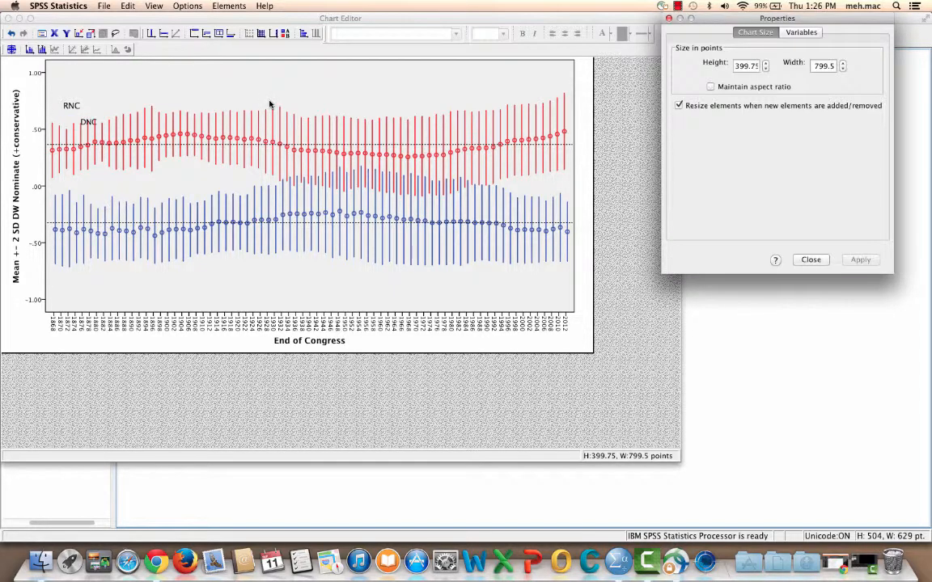
Resize the DNC text box so the label sits in the plot's lower-left corner, below the blue error bars.
{"action": "left_click", "coordinate": [91, 125]}
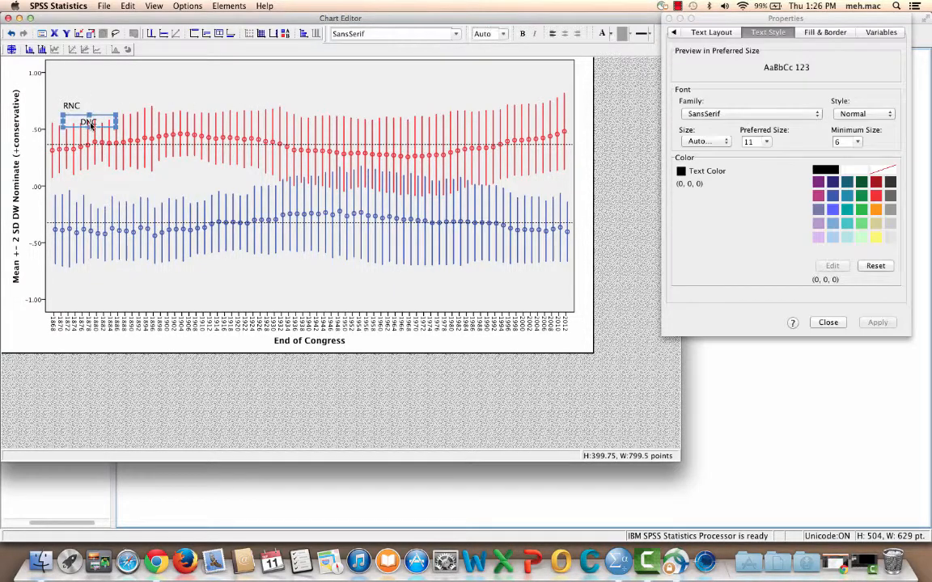
{"action": "left_click_drag", "start_coordinate": [62, 127], "coordinate": [46, 294]}
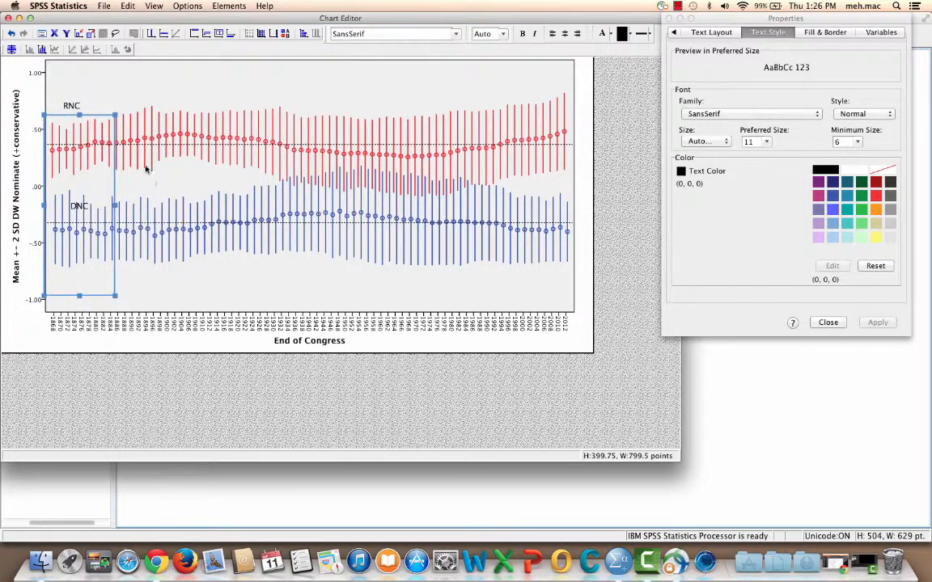
{"action": "left_click_drag", "start_coordinate": [114, 118], "coordinate": [110, 269]}
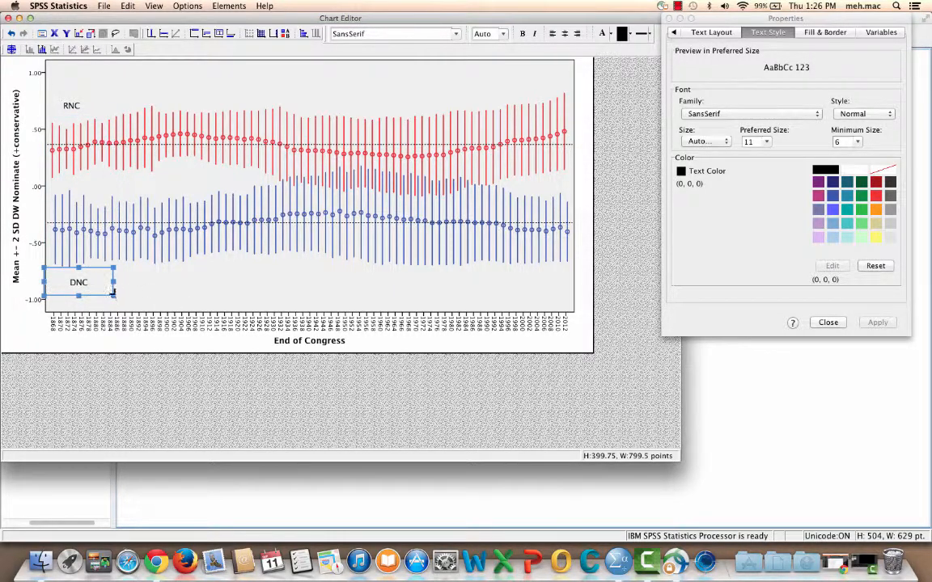
{"action": "mouse_move", "coordinate": [112, 294]}
{"action": "left_mouse_down"}
{"action": "mouse_move", "coordinate": [69, 298]}
{"action": "mouse_move", "coordinate": [104, 303]}
{"action": "left_mouse_up"}
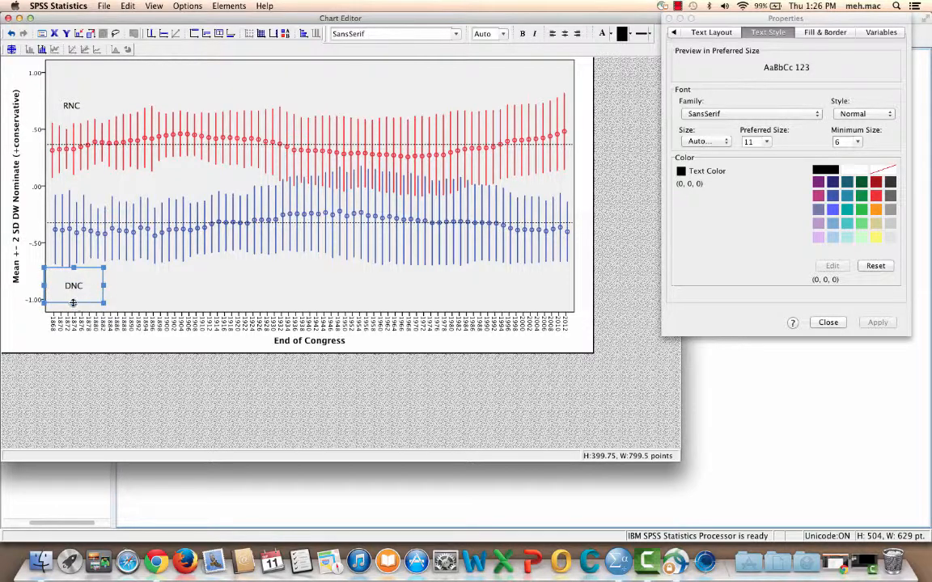
{"action": "left_click_drag", "start_coordinate": [103, 302], "coordinate": [103, 312]}
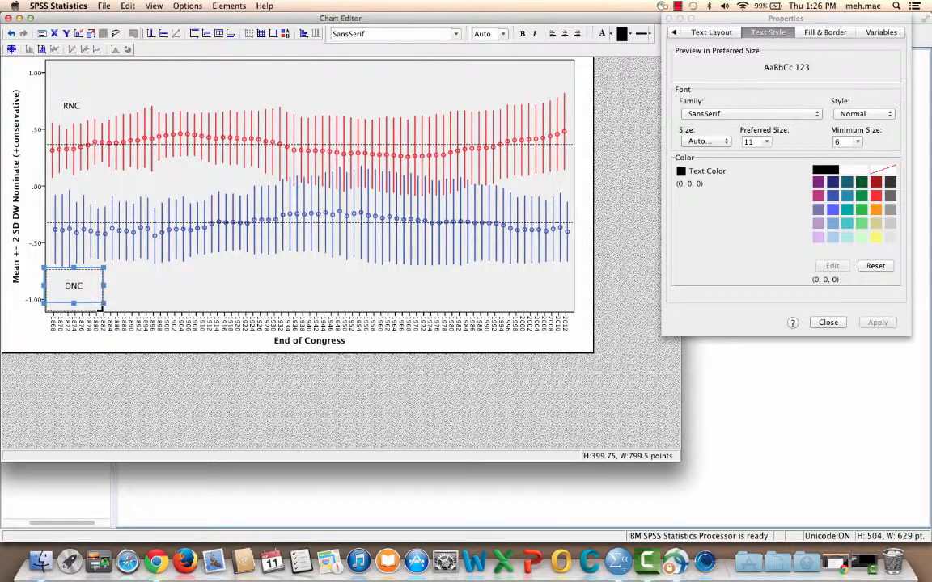
Adjust the RNC text box's upper-right corner to raise the label slightly, and deselect it.
{"action": "left_click", "coordinate": [75, 100]}
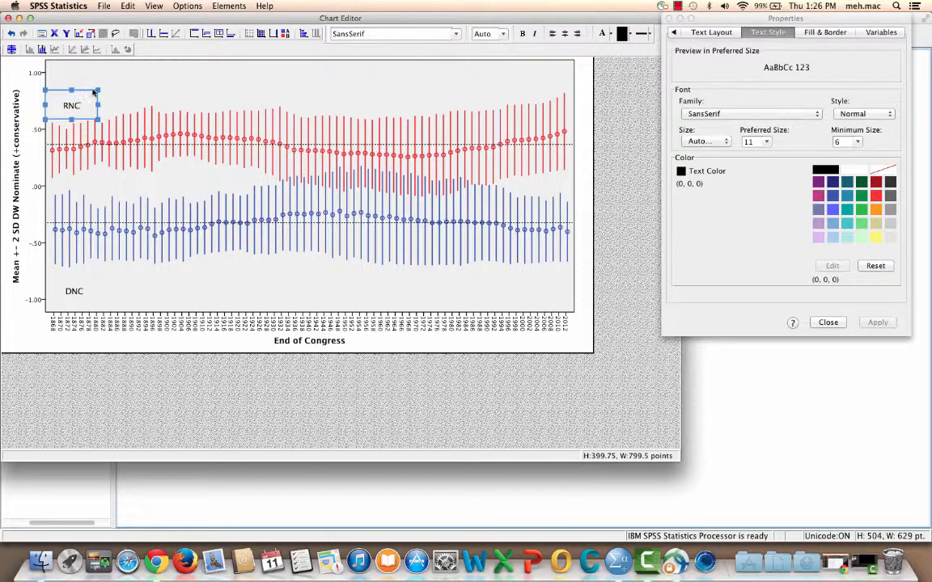
{"action": "left_click_drag", "start_coordinate": [96, 91], "coordinate": [95, 84]}
{"action": "left_click", "coordinate": [158, 265]}
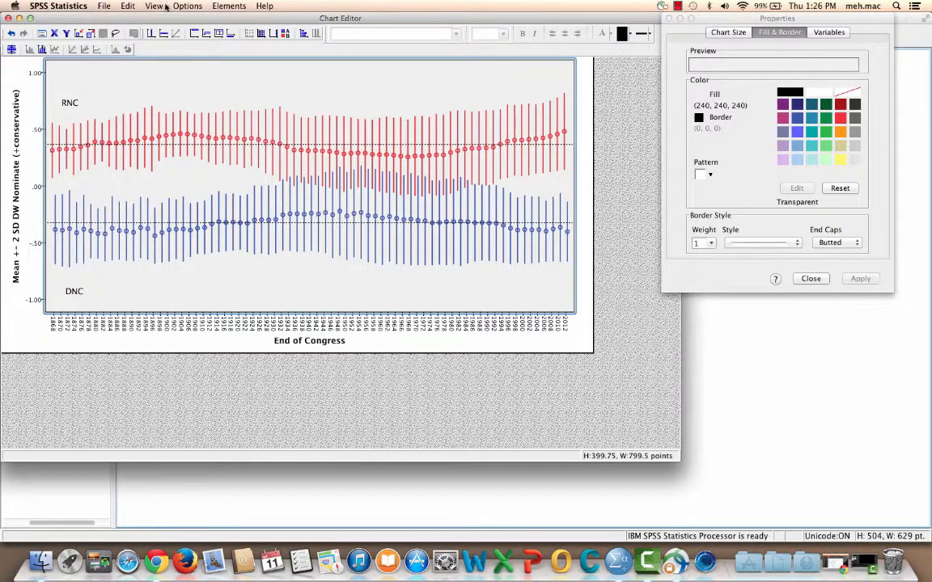
Insert a third text box with the credit "Plot by" followed by the author's surname.
{"action": "left_click", "coordinate": [202, 32]}
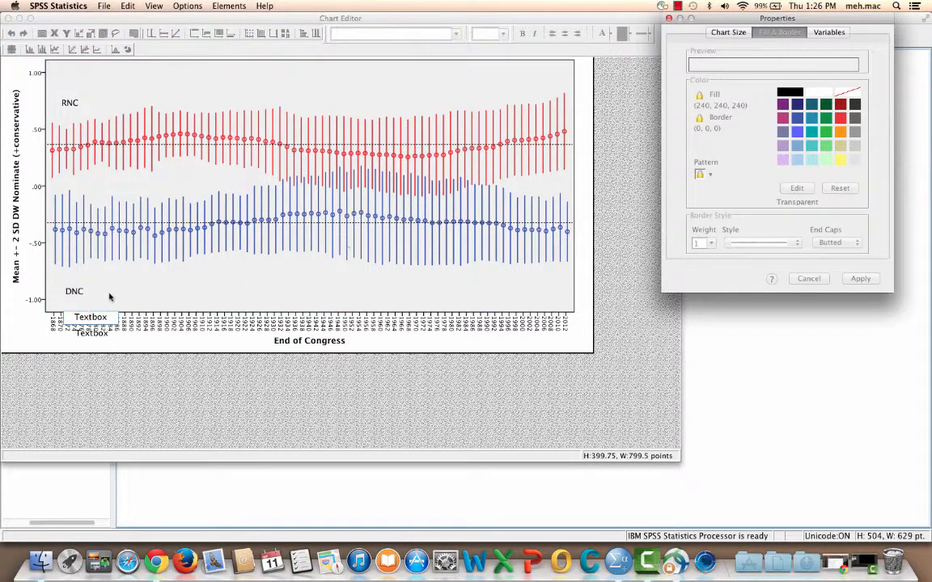
{"action": "left_click_drag", "start_coordinate": [115, 317], "coordinate": [50, 318]}
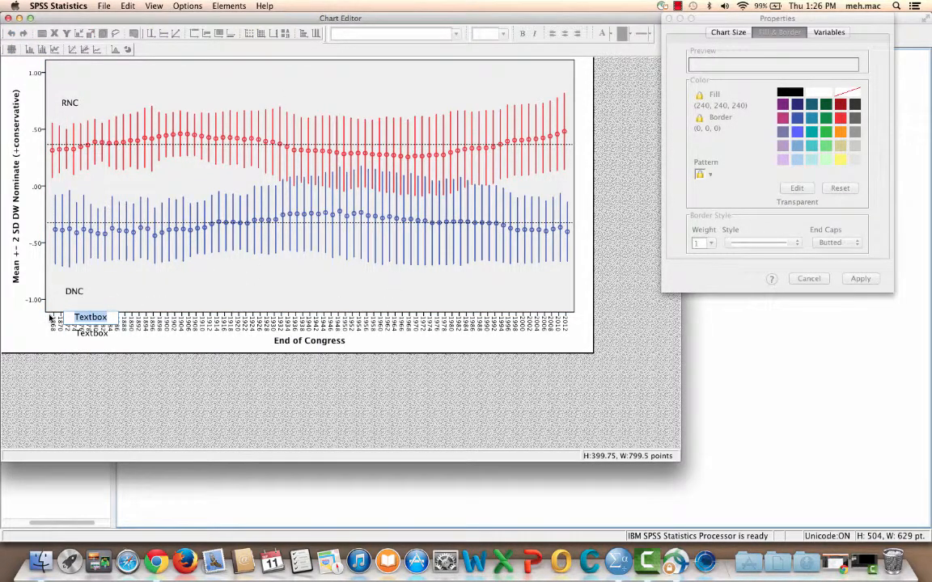
{"action": "type", "text": "Plot by Hendershot"}
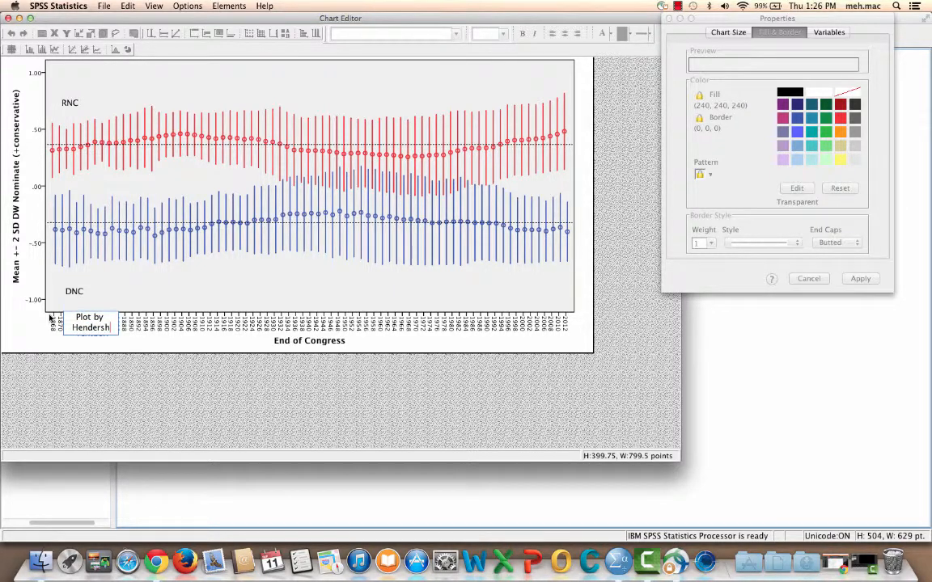
{"action": "left_click", "coordinate": [287, 280]}
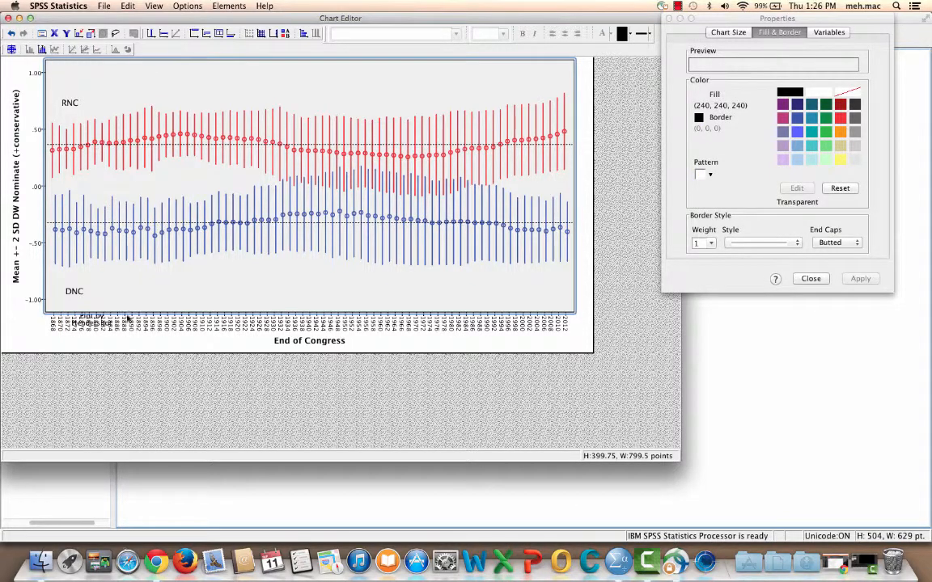
Resize the credit text box to fit on one line in the plot's lower-right corner, and close the properties.
{"action": "left_click", "coordinate": [105, 323]}
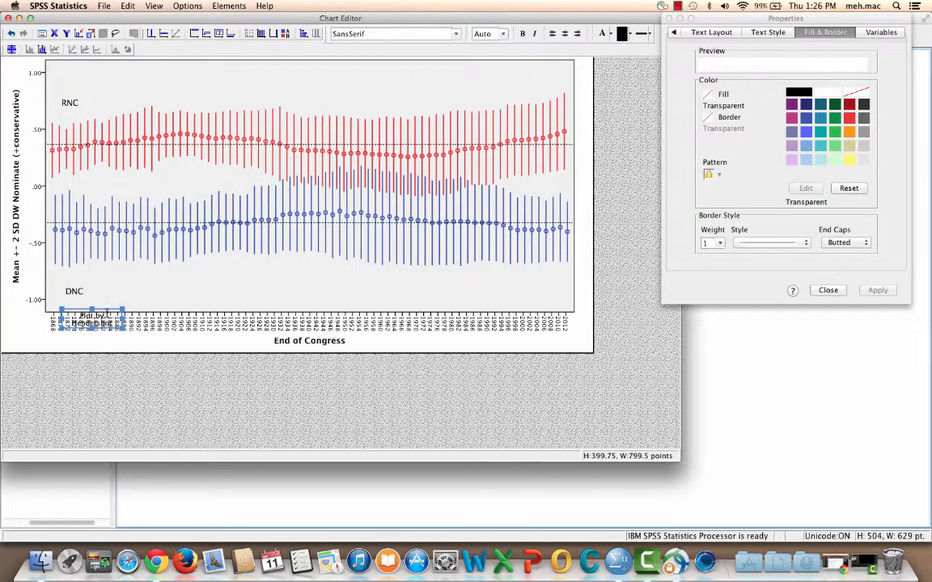
{"action": "left_click_drag", "start_coordinate": [121, 310], "coordinate": [572, 287]}
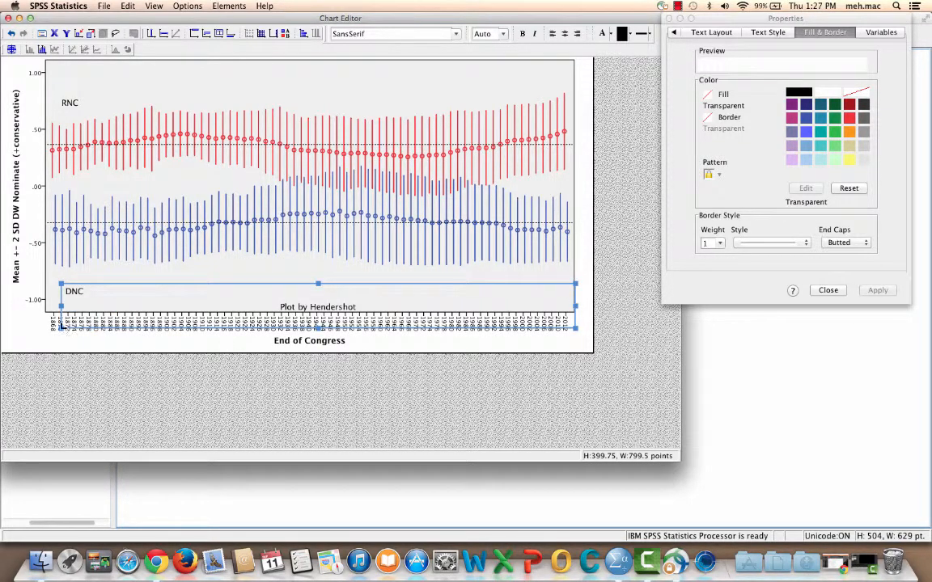
{"action": "left_click_drag", "start_coordinate": [56, 295], "coordinate": [478, 288]}
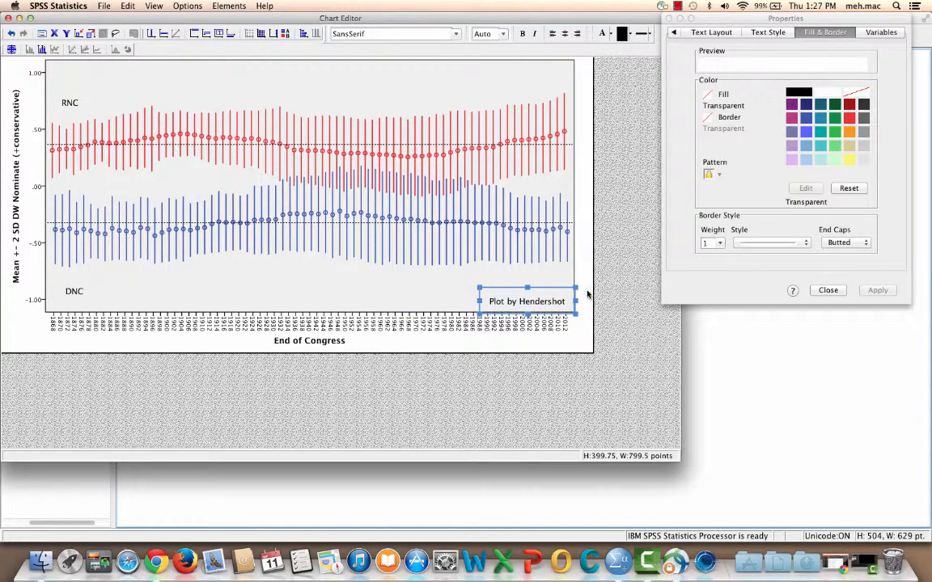
{"action": "left_click", "coordinate": [588, 296]}
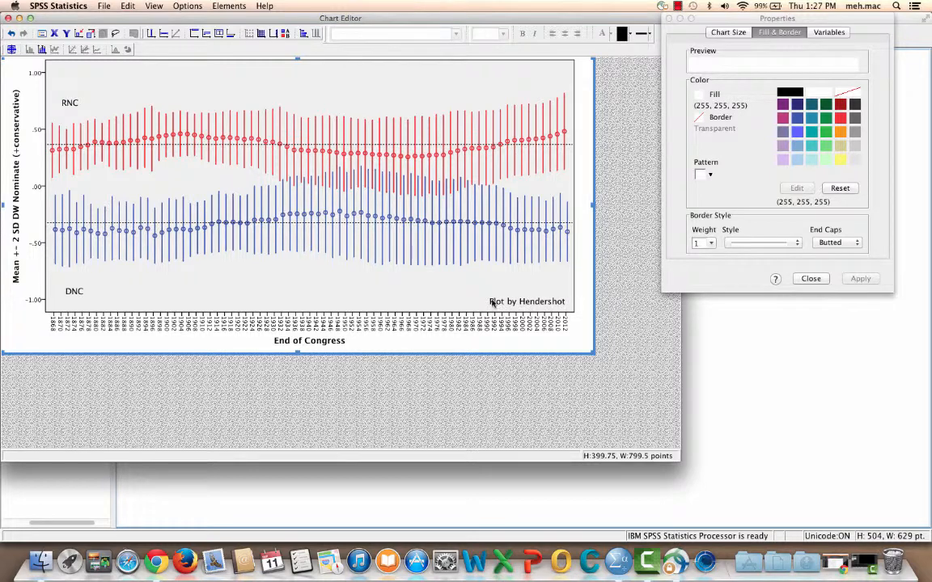
{"action": "left_click", "coordinate": [811, 278]}
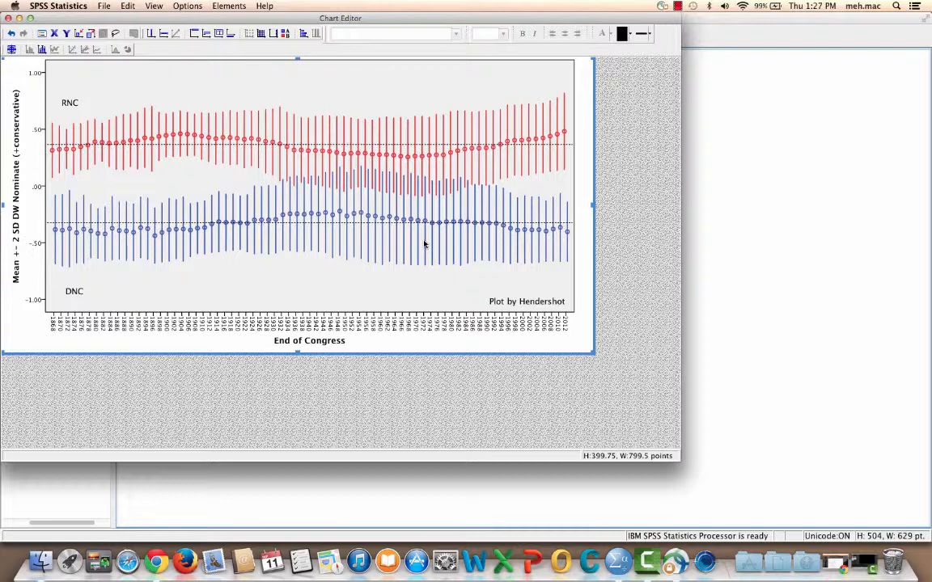
Add an X-axis reference line at category 31:1928 and close the properties.
{"action": "left_click", "coordinate": [152, 35]}
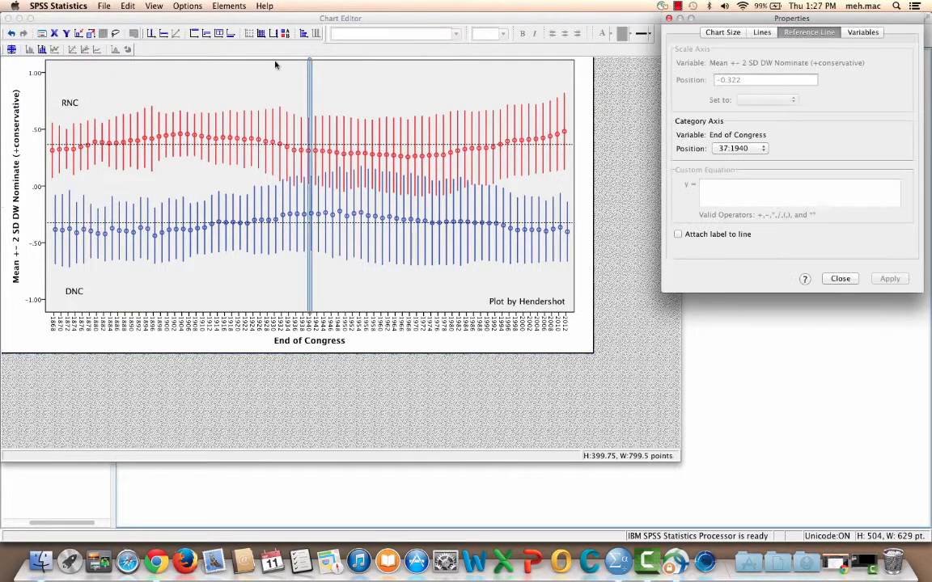
{"action": "left_click", "coordinate": [762, 149]}
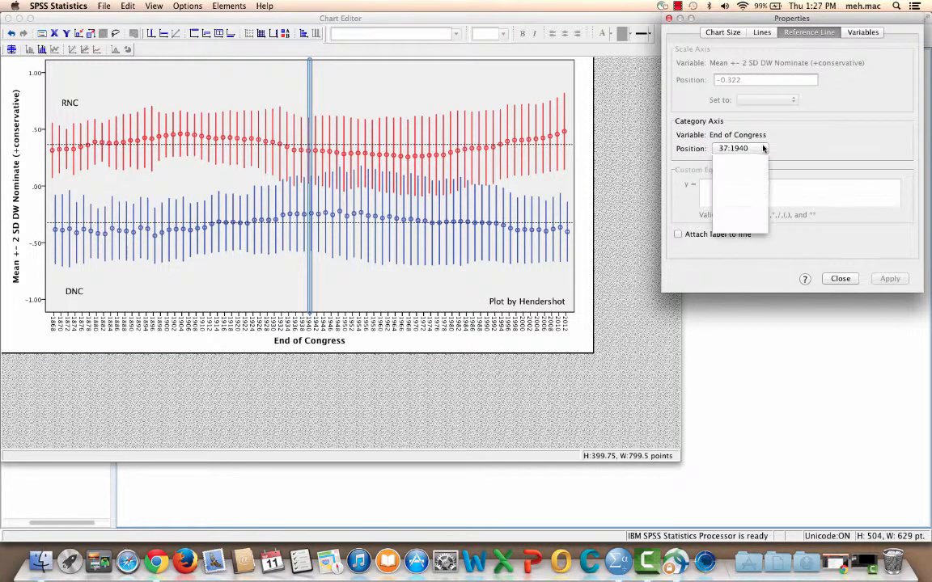
{"action": "scroll", "coordinate": [764, 202], "scroll_direction": "up", "scroll_amount": 4}
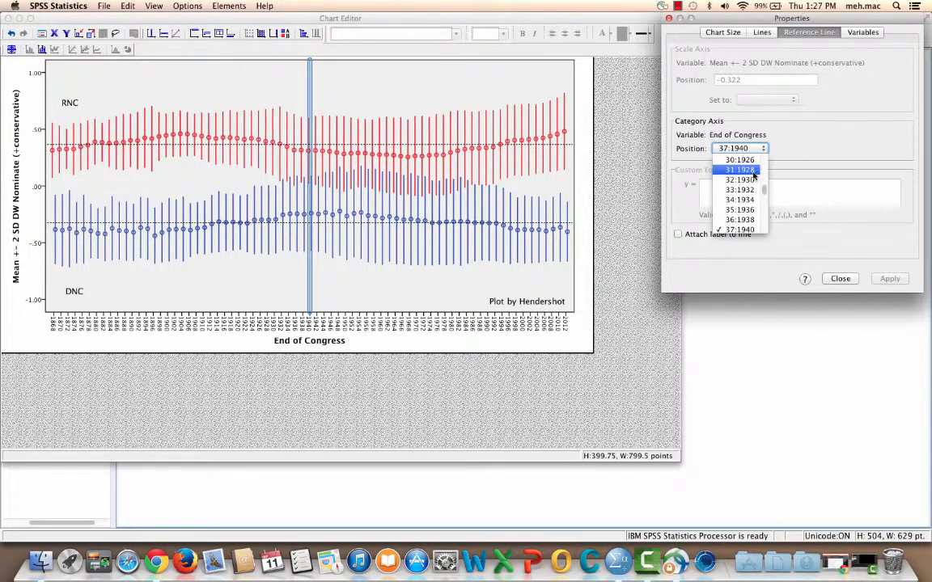
{"action": "left_click", "coordinate": [754, 172]}
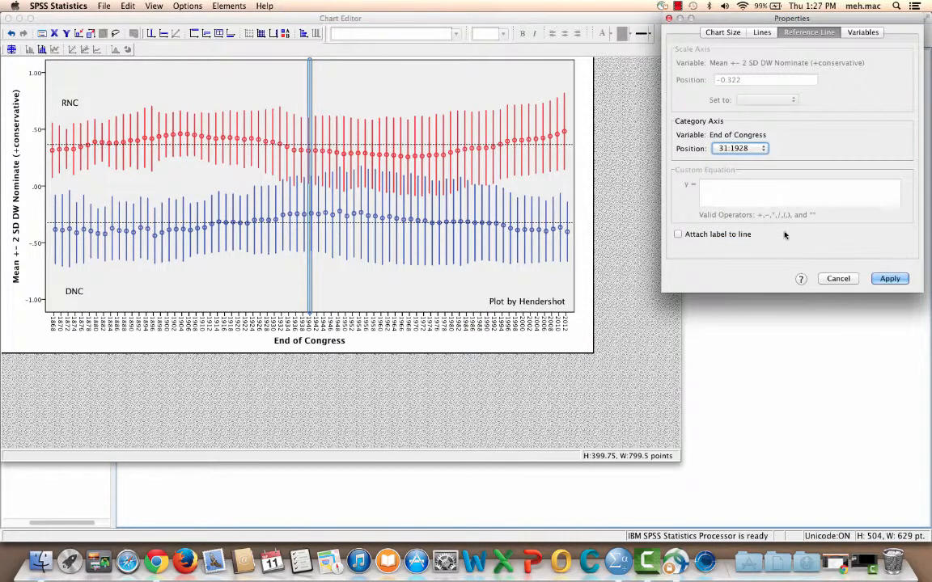
{"action": "left_click", "coordinate": [890, 278]}
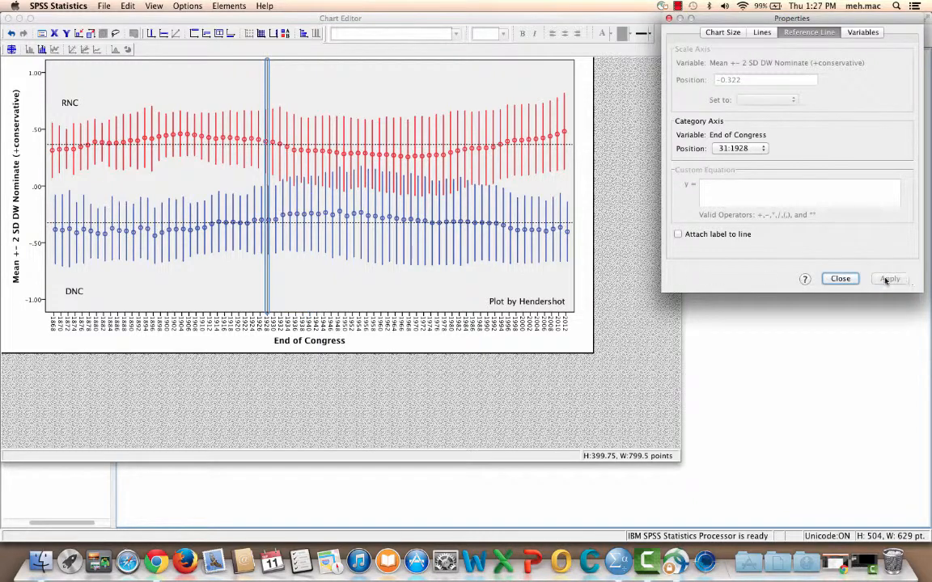
{"action": "left_click", "coordinate": [841, 279]}
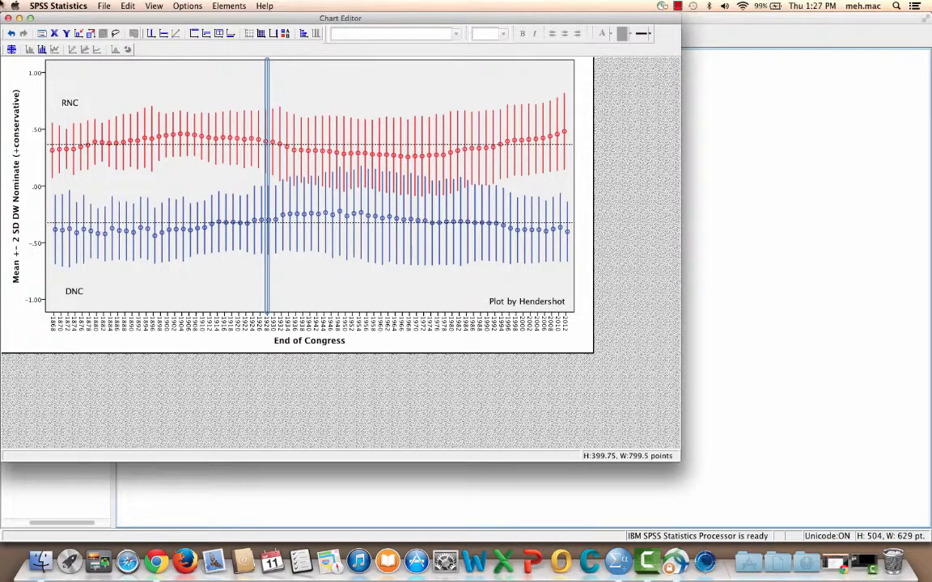
Add a second X-axis reference line at category 57:1980, close the properties and deselect the line.
{"action": "left_click", "coordinate": [149, 36]}
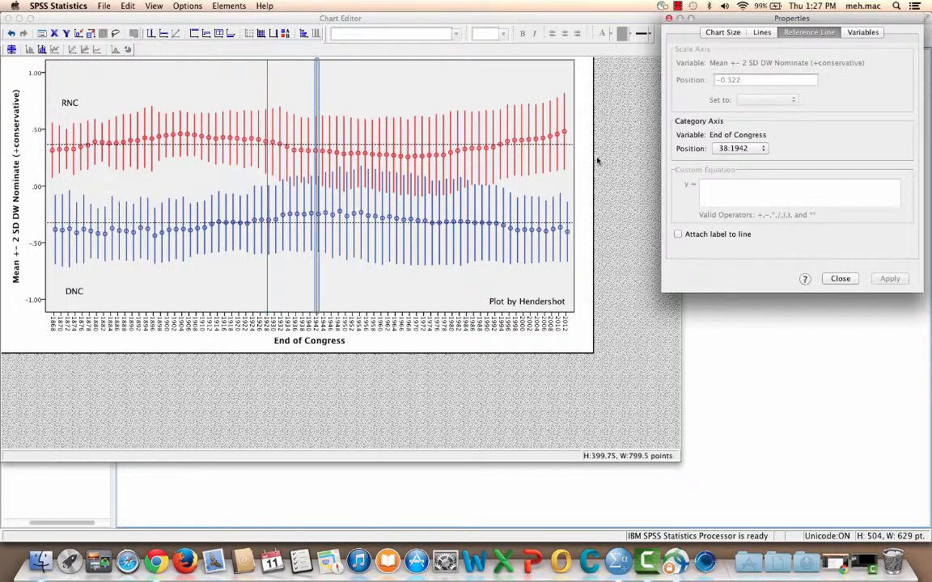
{"action": "left_click", "coordinate": [761, 151]}
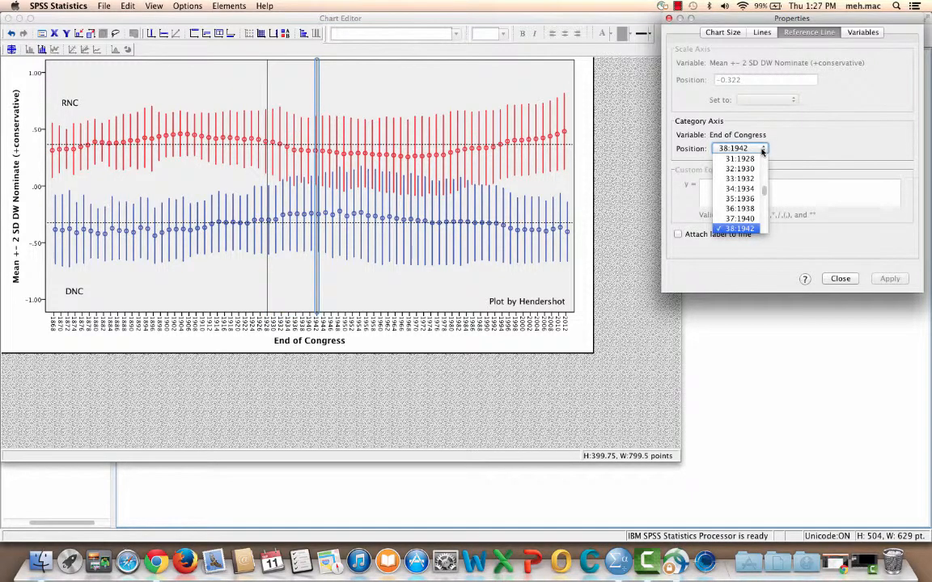
{"action": "scroll", "coordinate": [766, 228], "scroll_direction": "down", "scroll_amount": 7}
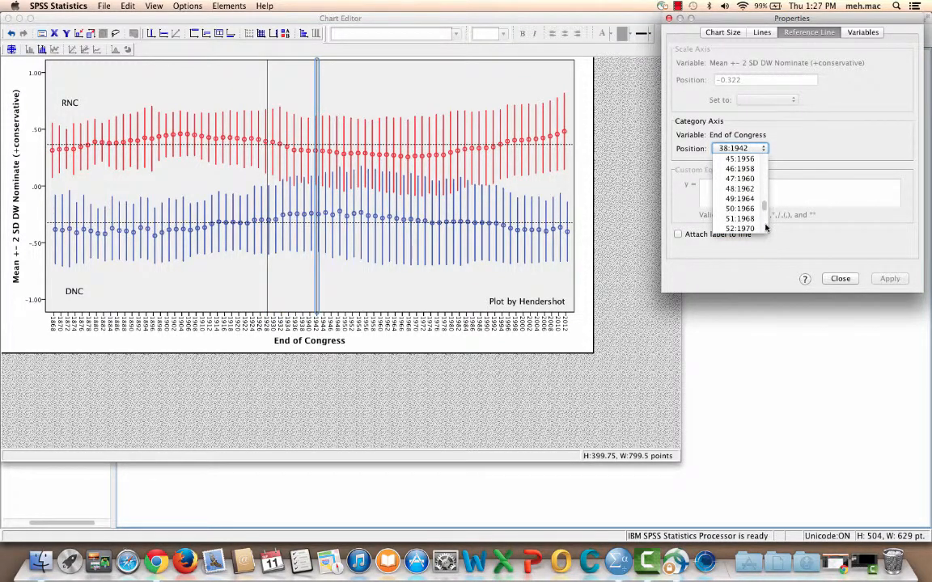
{"action": "left_click", "coordinate": [759, 209]}
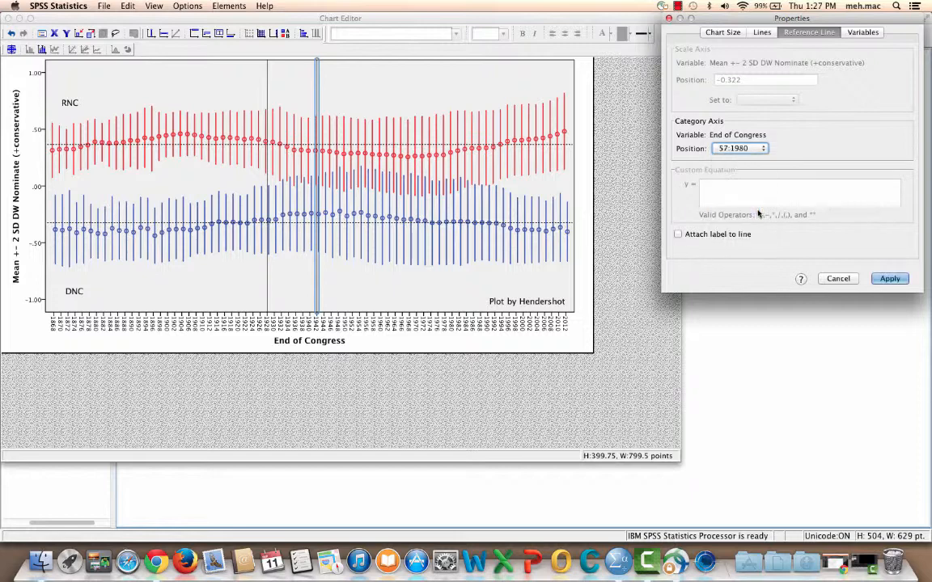
{"action": "left_click", "coordinate": [890, 278]}
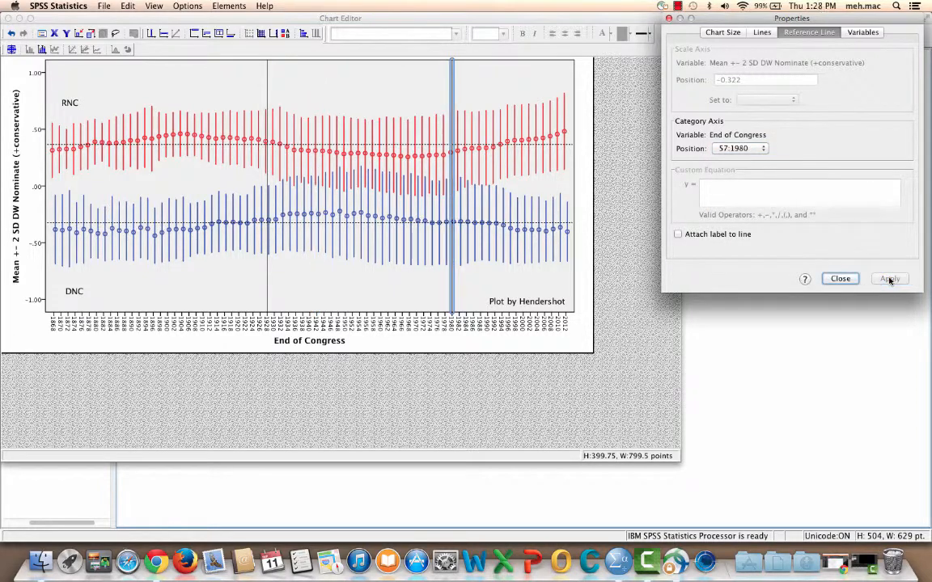
{"action": "left_click", "coordinate": [841, 279]}
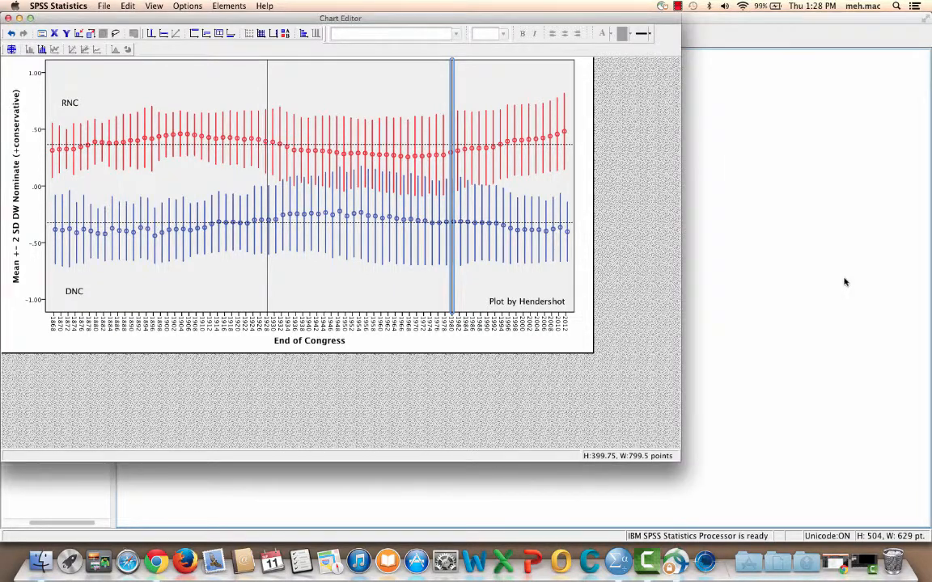
{"action": "left_click", "coordinate": [625, 241]}
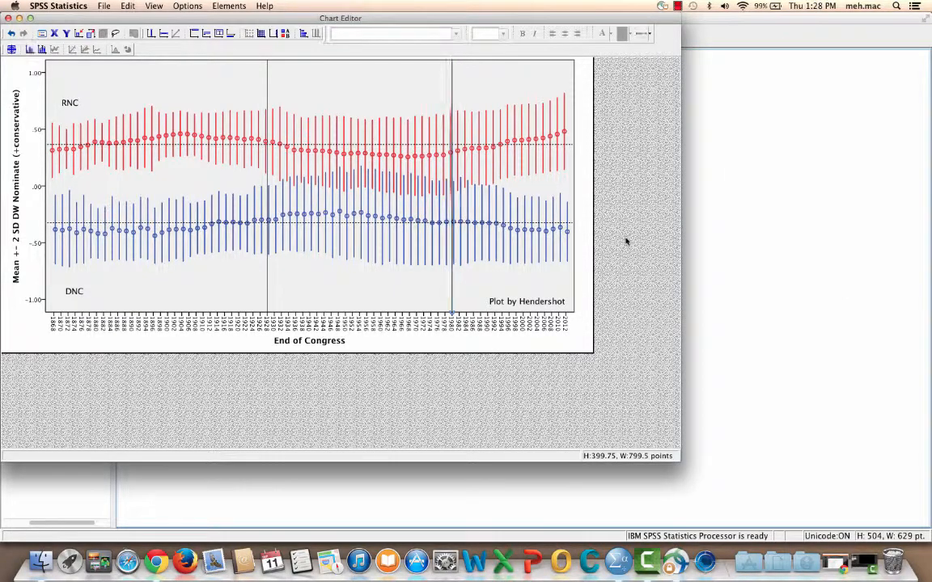
Insert a text box reading "New Deal" into the chart.
{"action": "left_click", "coordinate": [218, 34]}
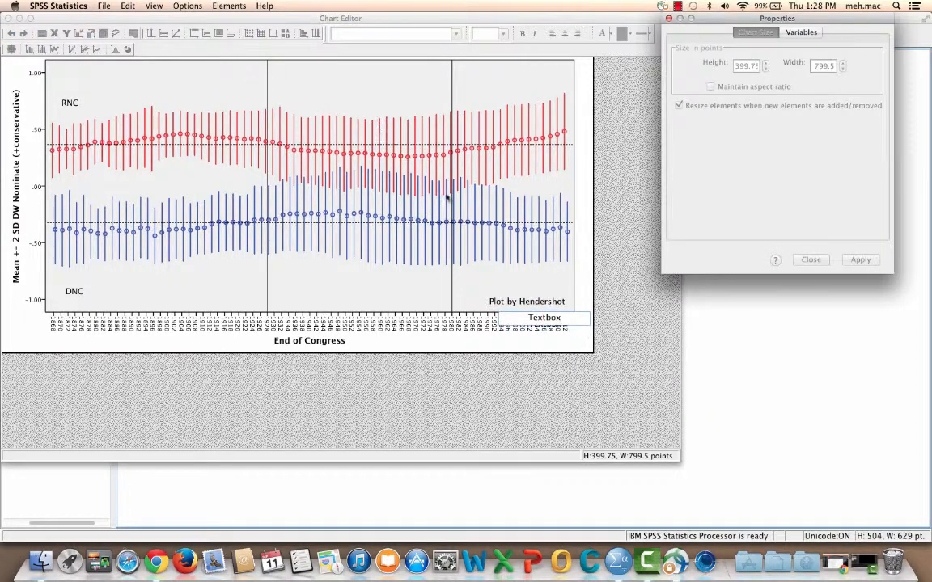
{"action": "double_click", "coordinate": [566, 319]}
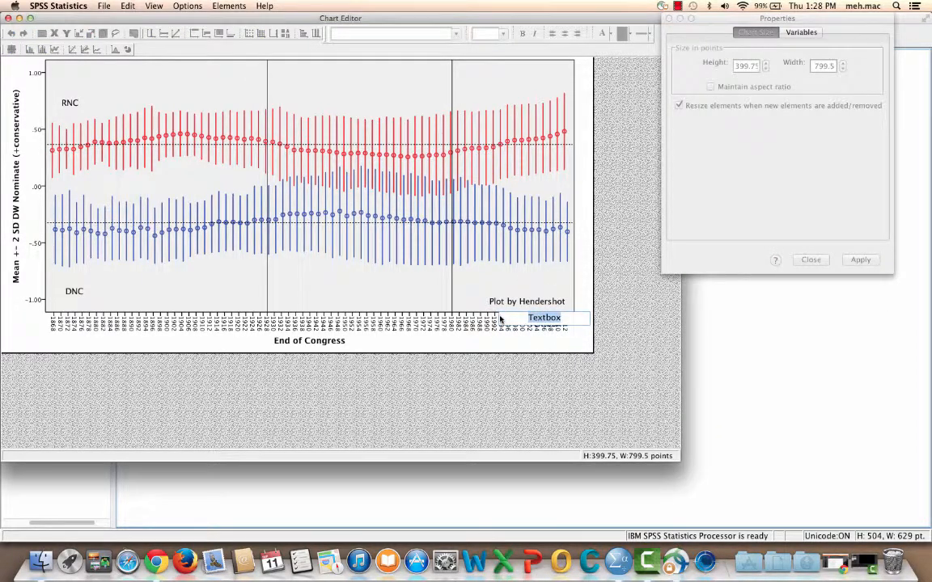
{"action": "type", "text": "New Deal"}
{"action": "left_click", "coordinate": [621, 317]}
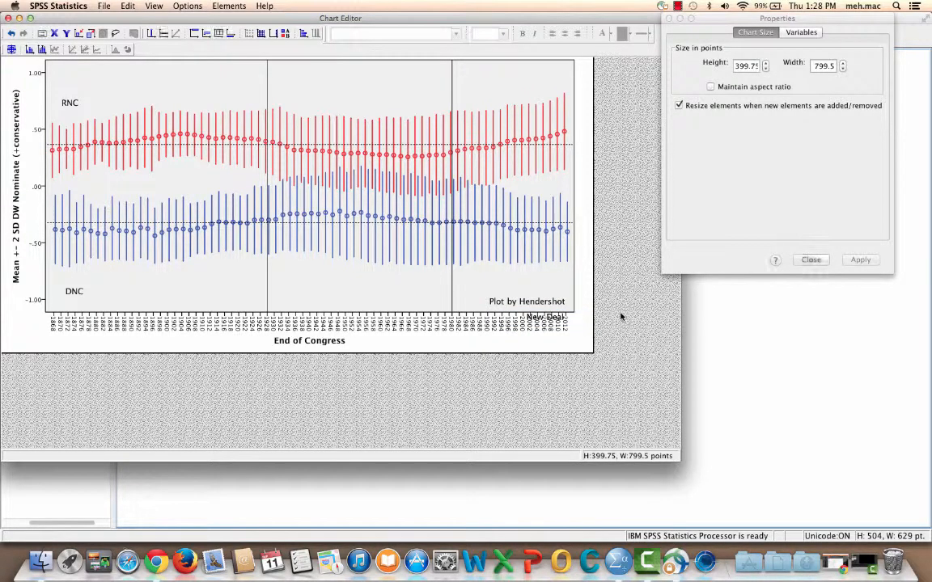
Move and shrink the New Deal text box to sit at the plot's upper edge just right of the 1928 line, and deselect it.
{"action": "left_click", "coordinate": [544, 318]}
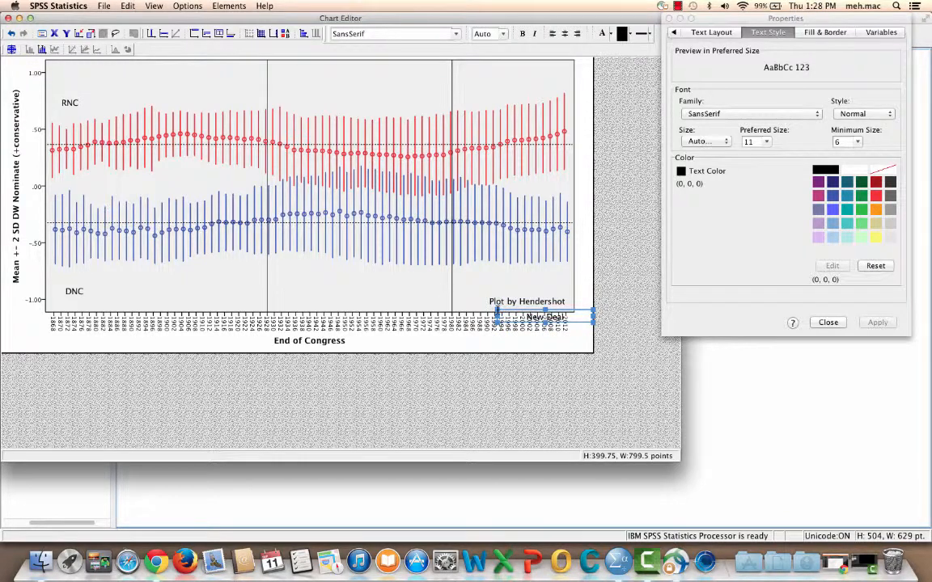
{"action": "left_click", "coordinate": [496, 313]}
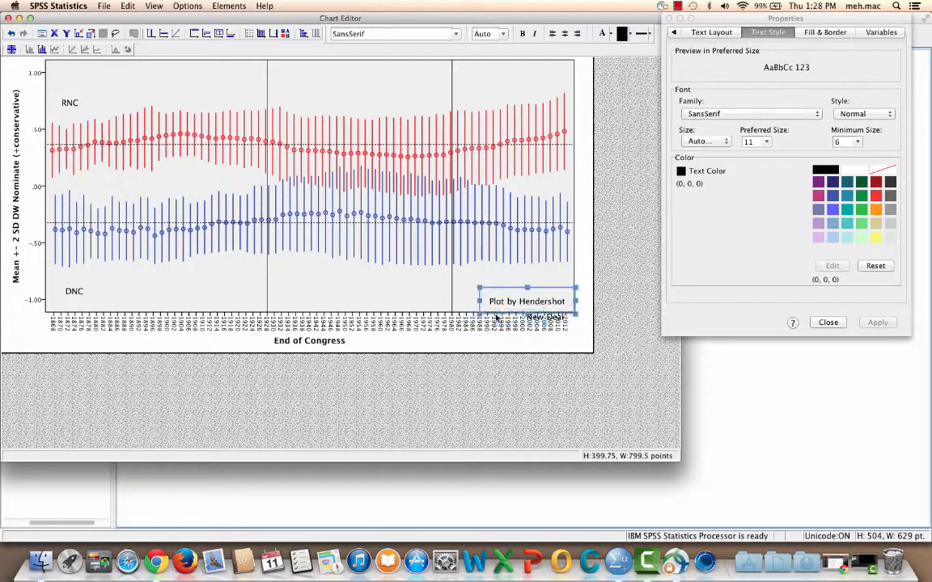
{"action": "left_click", "coordinate": [548, 319]}
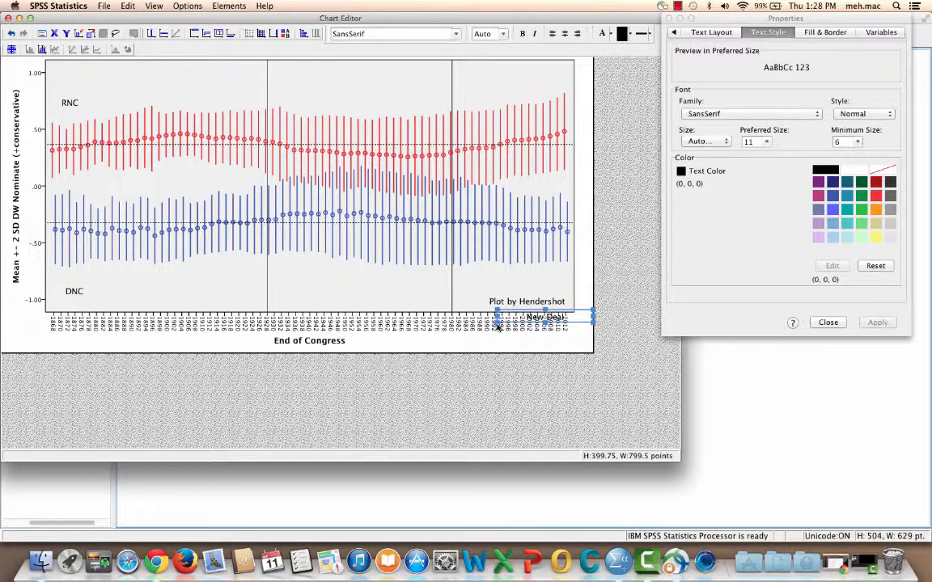
{"action": "left_click_drag", "start_coordinate": [496, 319], "coordinate": [273, 281]}
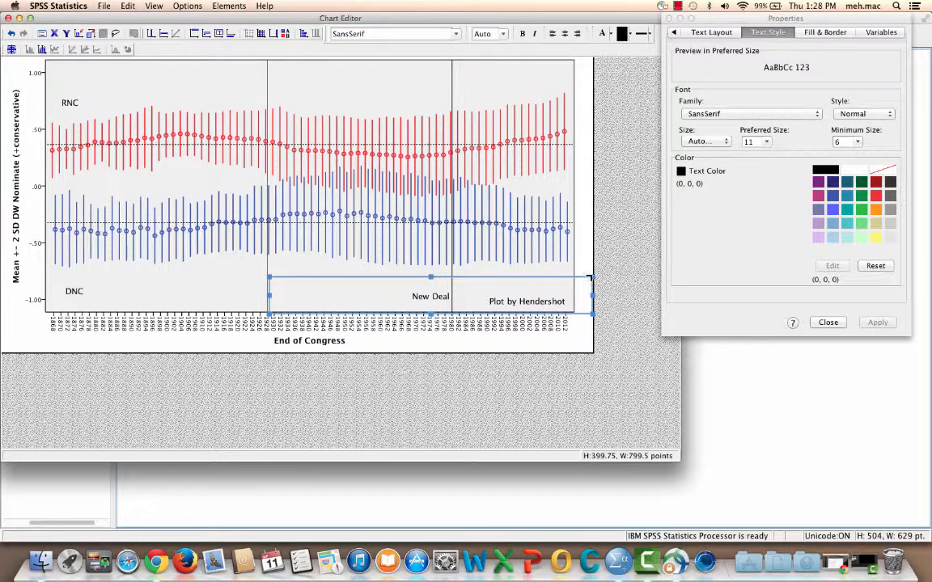
{"action": "left_click_drag", "start_coordinate": [270, 279], "coordinate": [268, 62]}
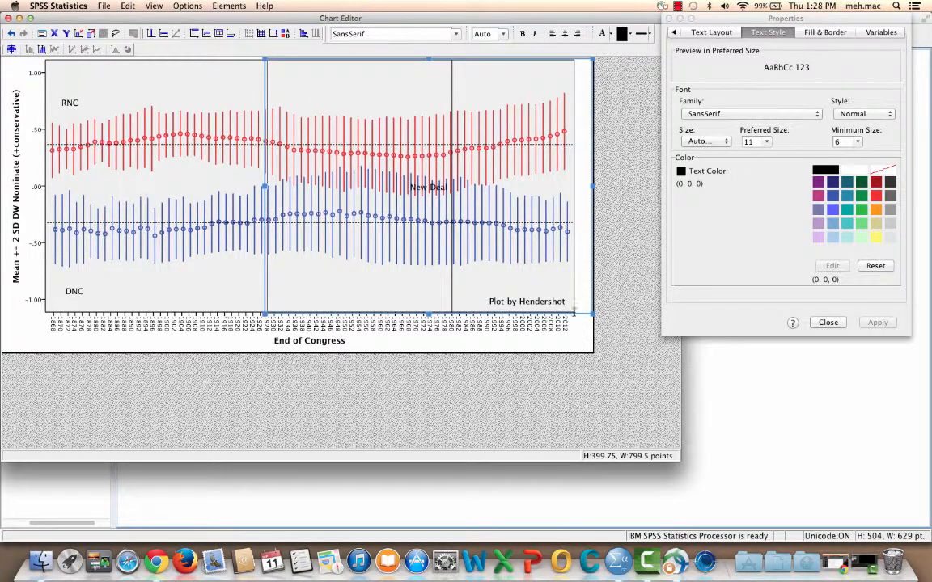
{"action": "left_click_drag", "start_coordinate": [591, 312], "coordinate": [349, 119]}
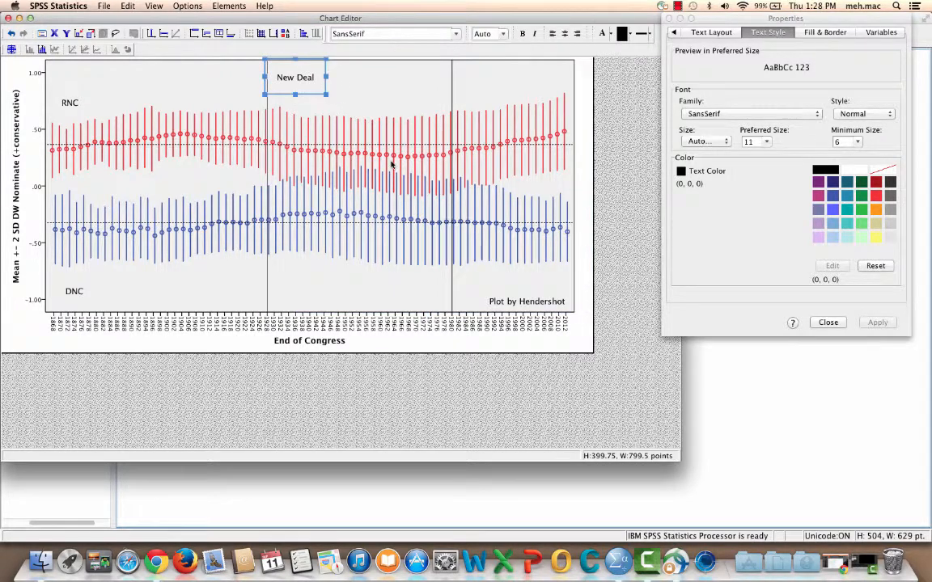
{"action": "left_click", "coordinate": [393, 87]}
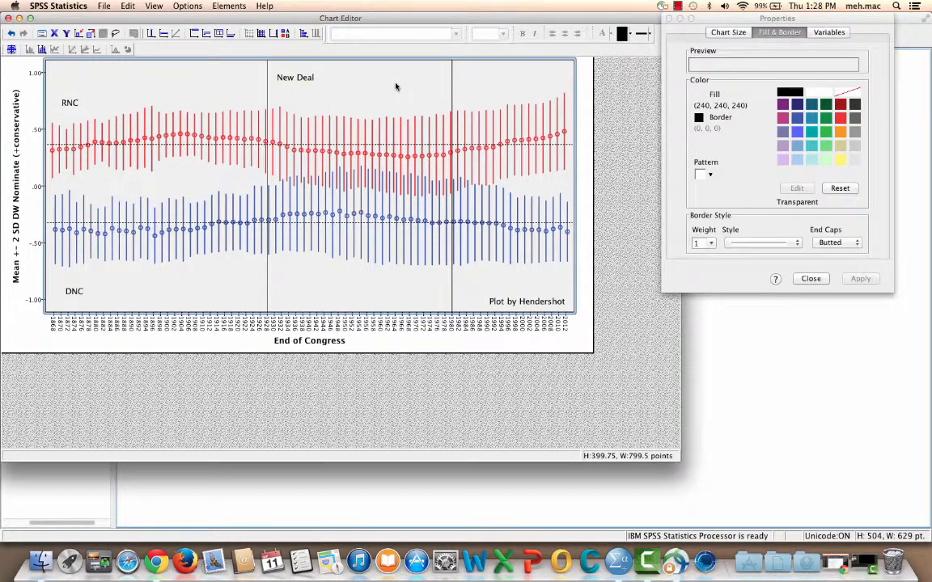
Insert another text box reading "Reagan" into the chart.
{"action": "left_click", "coordinate": [219, 35]}
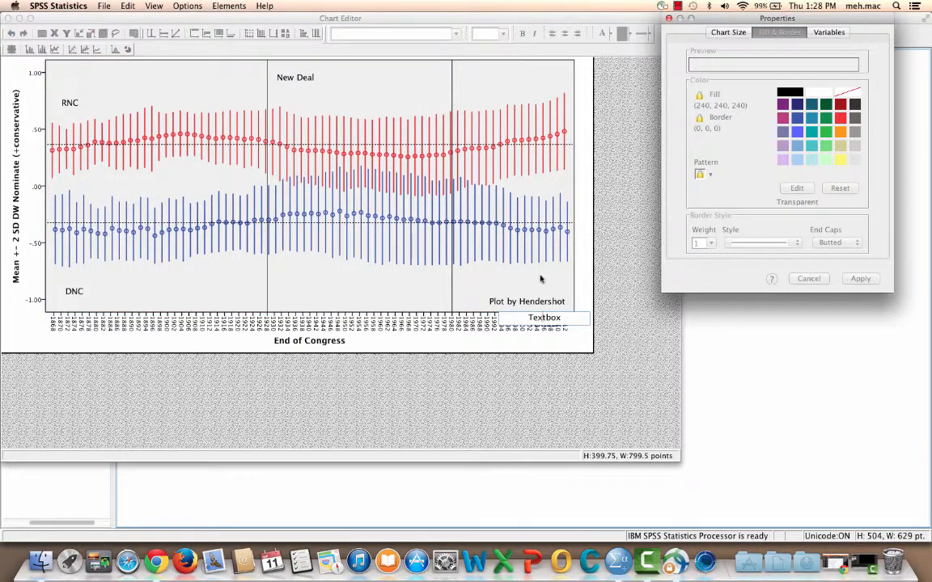
{"action": "double_click", "coordinate": [544, 318]}
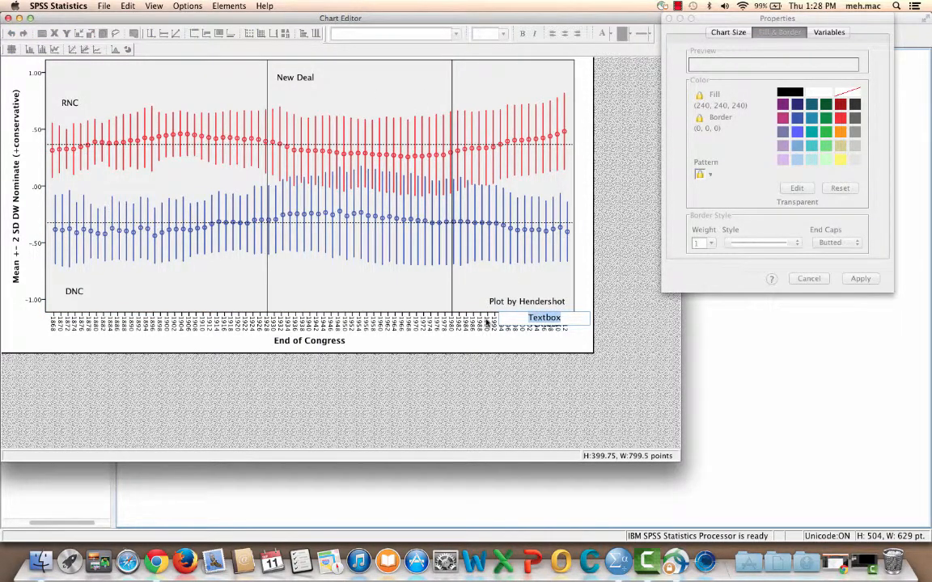
{"action": "type", "text": "Reagan"}
{"action": "left_click", "coordinate": [477, 328]}
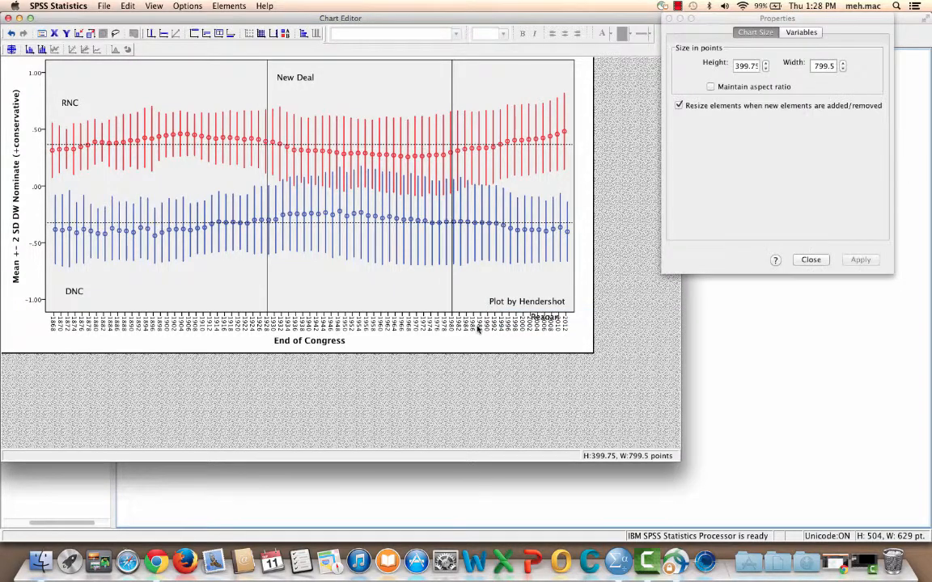
Move and shrink the Reagan text box to sit at the plot's upper edge just right of the 1980 line, and close the properties.
{"action": "left_click", "coordinate": [556, 319]}
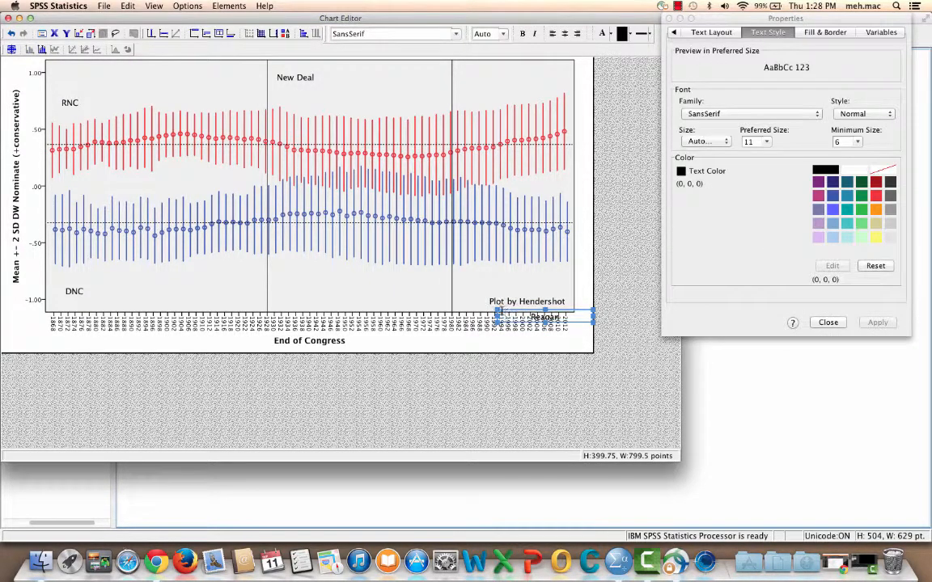
{"action": "left_click", "coordinate": [498, 319]}
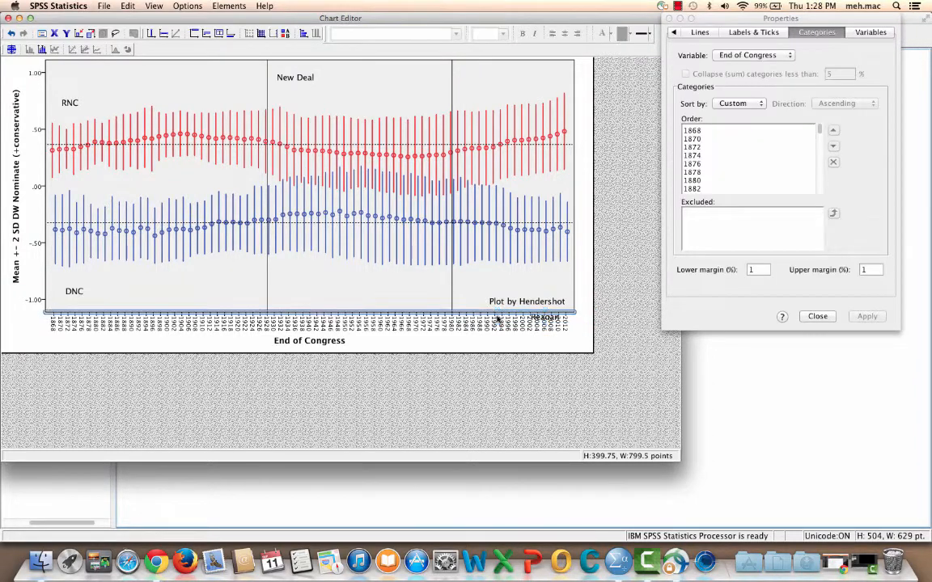
{"action": "left_click", "coordinate": [543, 319]}
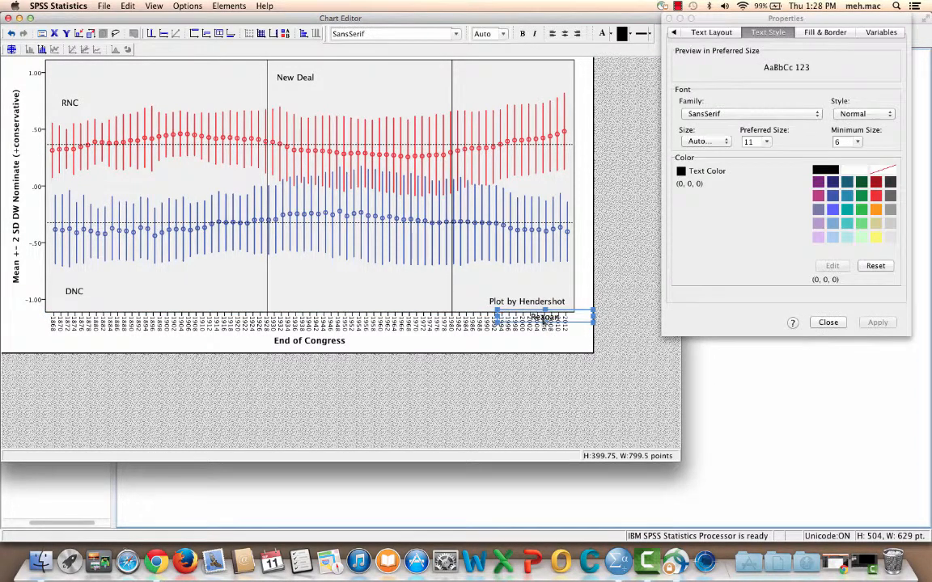
{"action": "left_click_drag", "start_coordinate": [498, 319], "coordinate": [453, 64]}
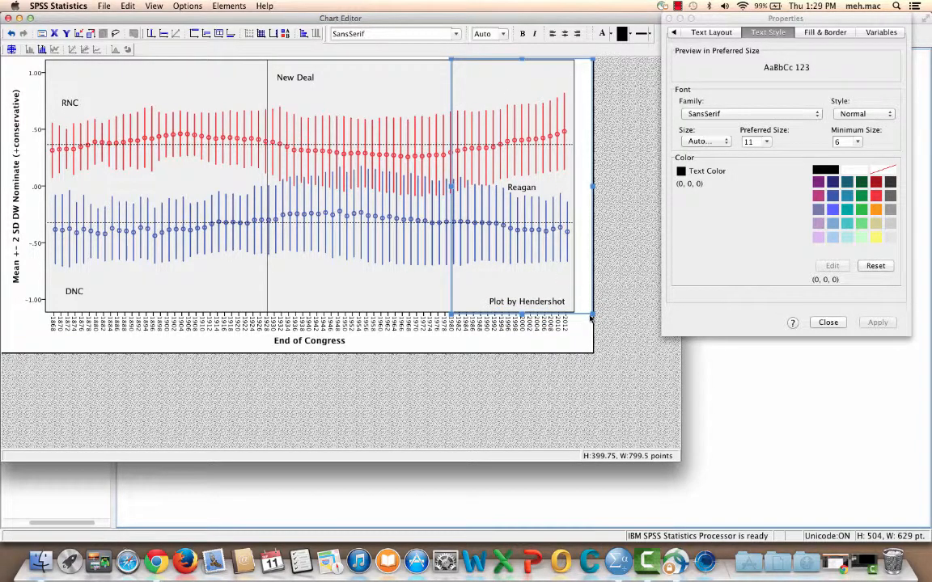
{"action": "left_click_drag", "start_coordinate": [453, 61], "coordinate": [533, 92]}
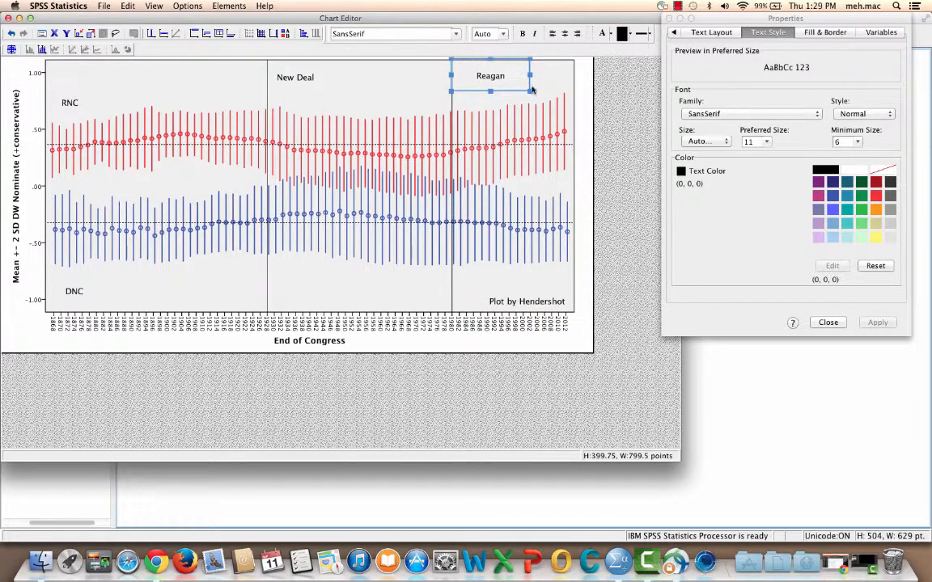
{"action": "left_click_drag", "start_coordinate": [528, 89], "coordinate": [496, 93]}
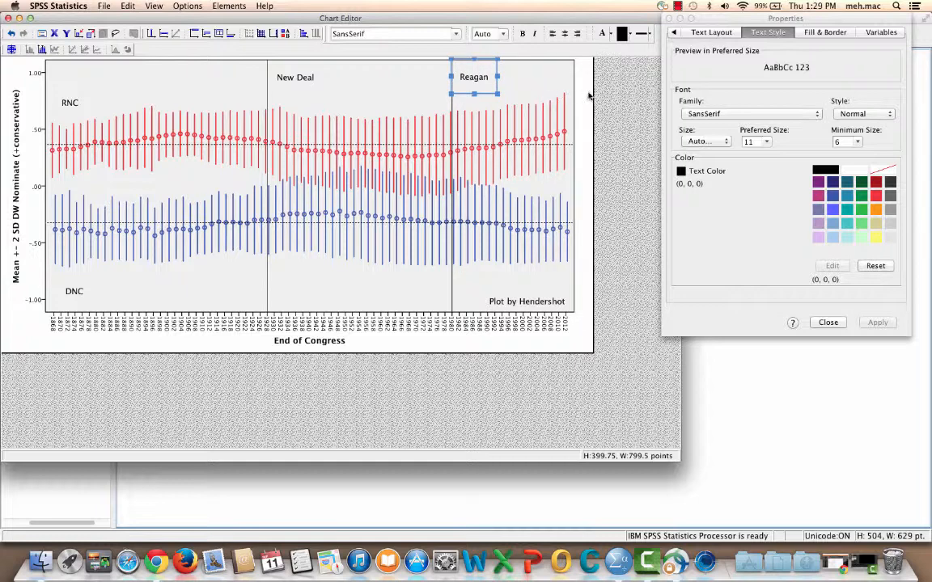
{"action": "left_click", "coordinate": [550, 113]}
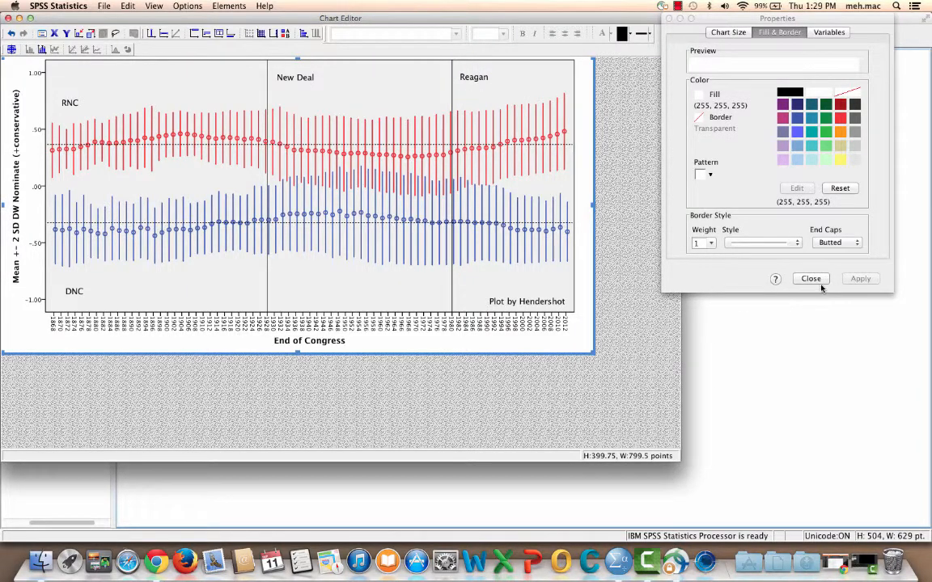
{"action": "left_click", "coordinate": [811, 280]}
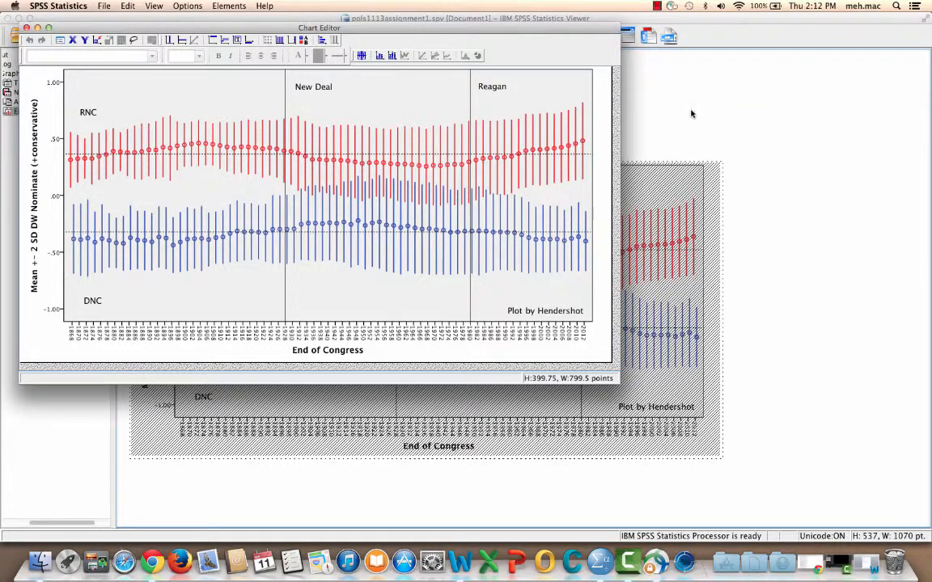
Close the chart editor and copy the finished chart from the output with only the Image (JPG, PNG) format.
{"action": "left_click", "coordinate": [26, 29]}
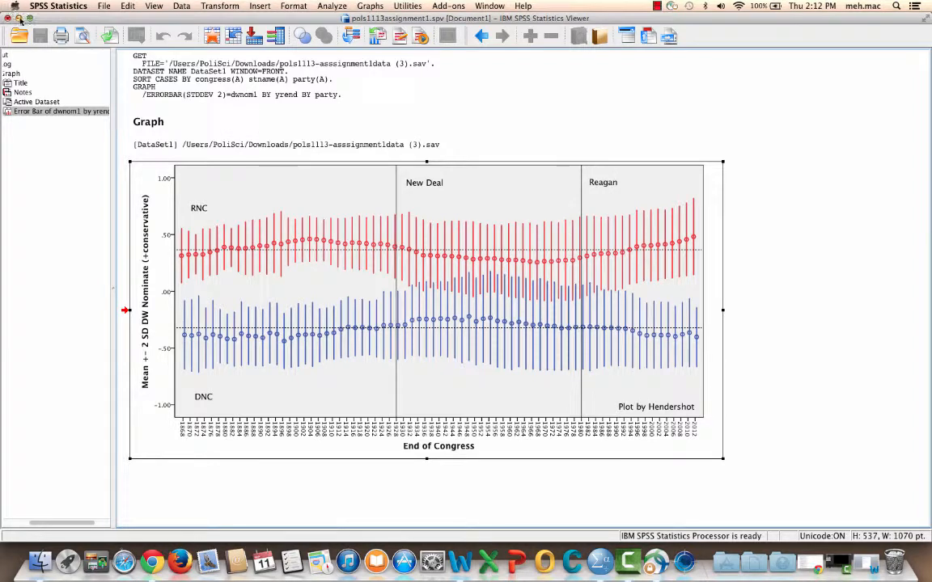
{"action": "left_click", "coordinate": [241, 202]}
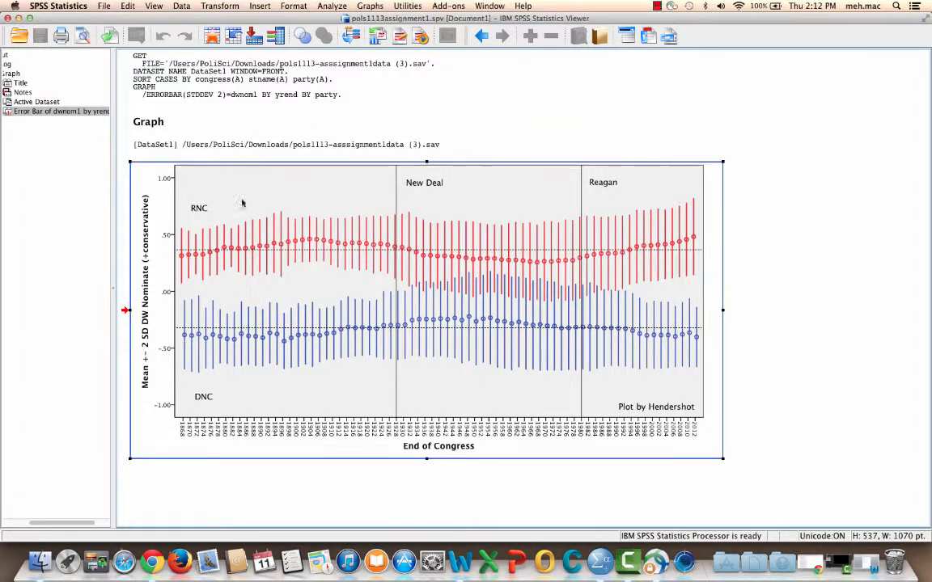
{"action": "right_click", "coordinate": [362, 213]}
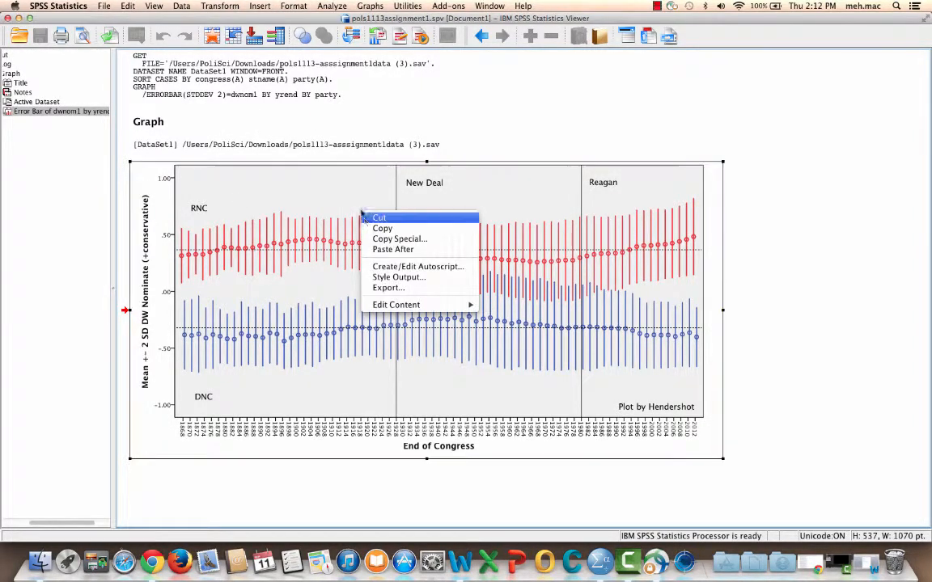
{"action": "left_click", "coordinate": [382, 238]}
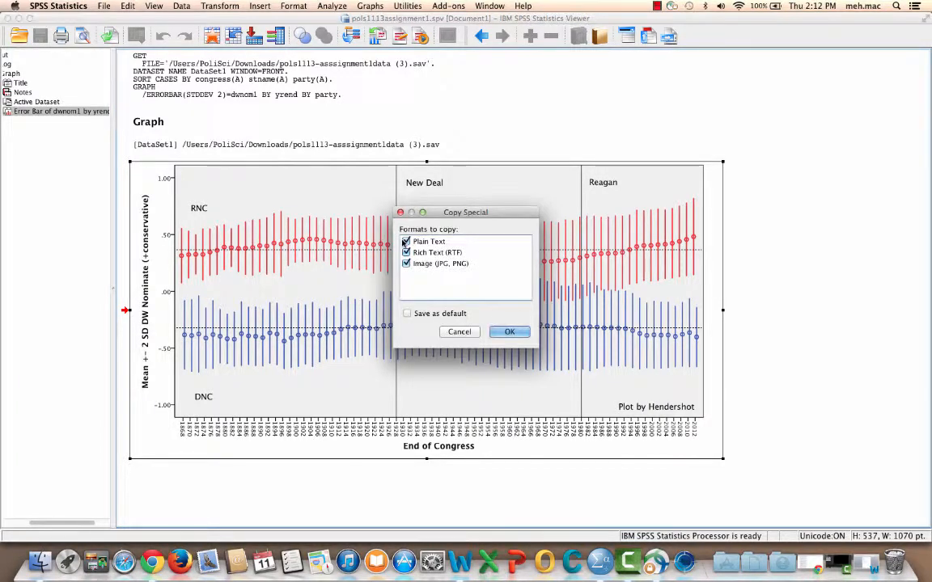
{"action": "left_click", "coordinate": [407, 241]}
{"action": "left_click", "coordinate": [406, 253]}
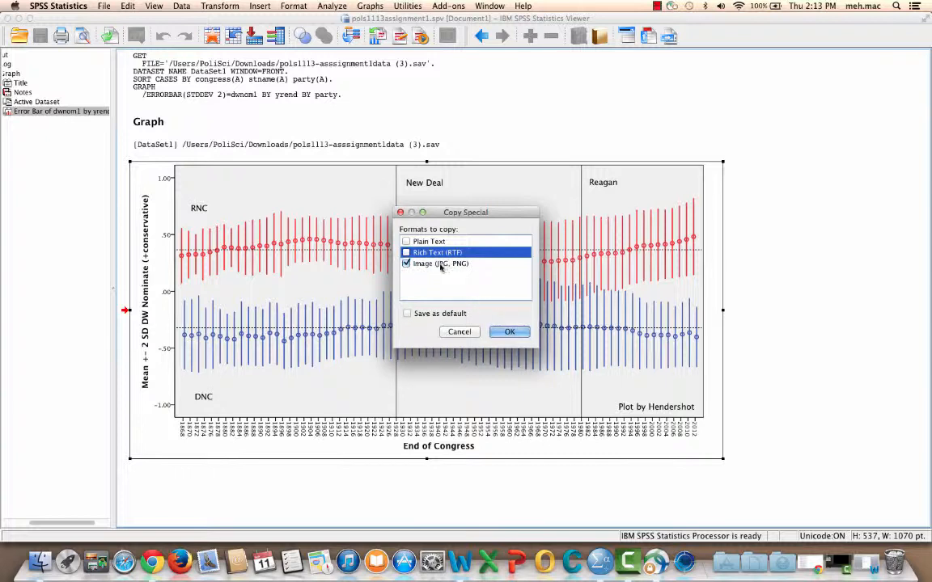
{"action": "left_click", "coordinate": [509, 332]}
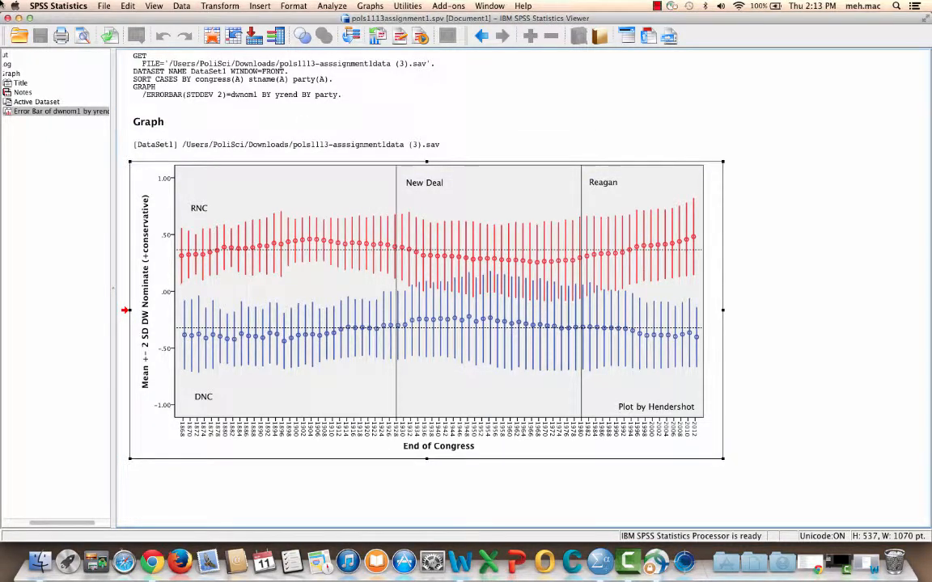
Minimize the SPSS output viewer and data editor windows, and switch to the Word document pols111370lastname-assign1.docx.
{"action": "left_click", "coordinate": [18, 17]}
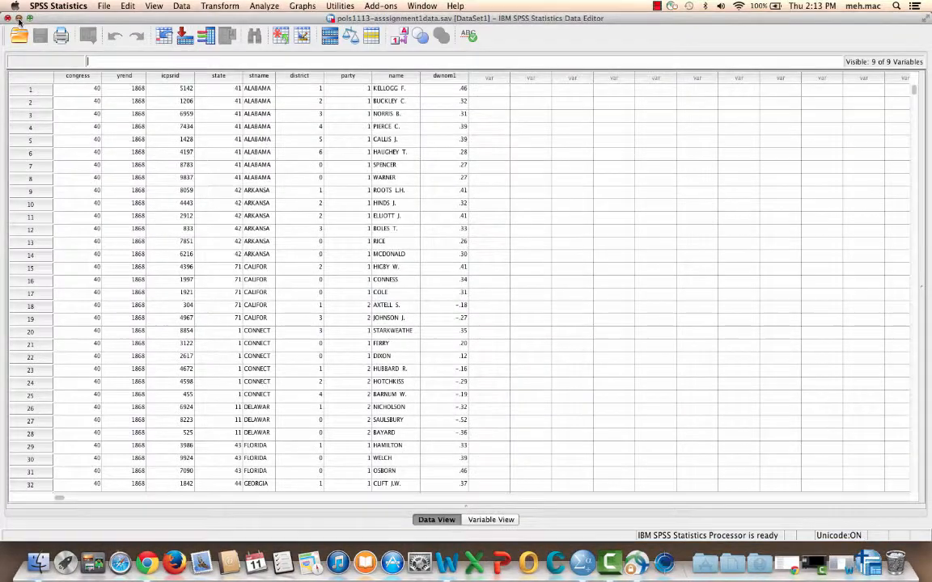
{"action": "left_click", "coordinate": [19, 17]}
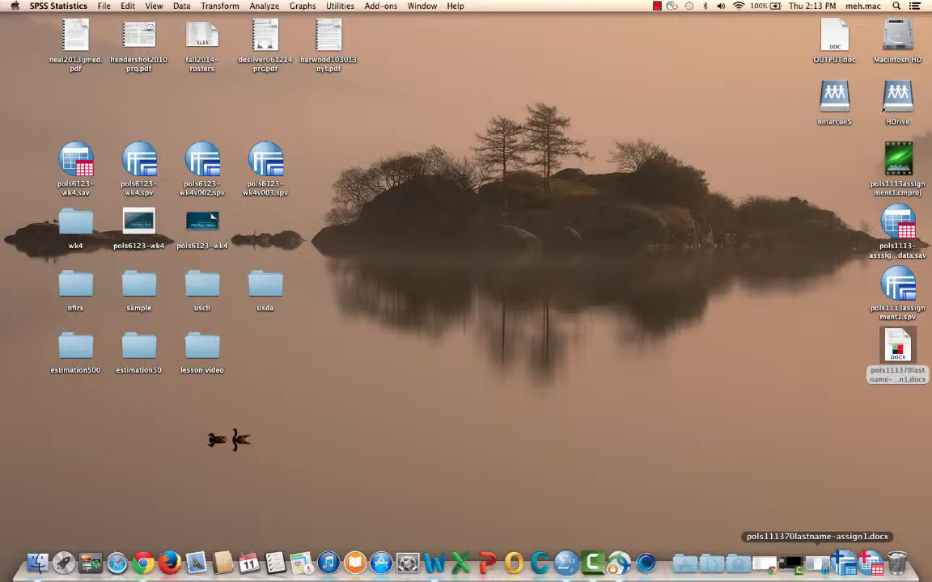
{"action": "left_click", "coordinate": [820, 565]}
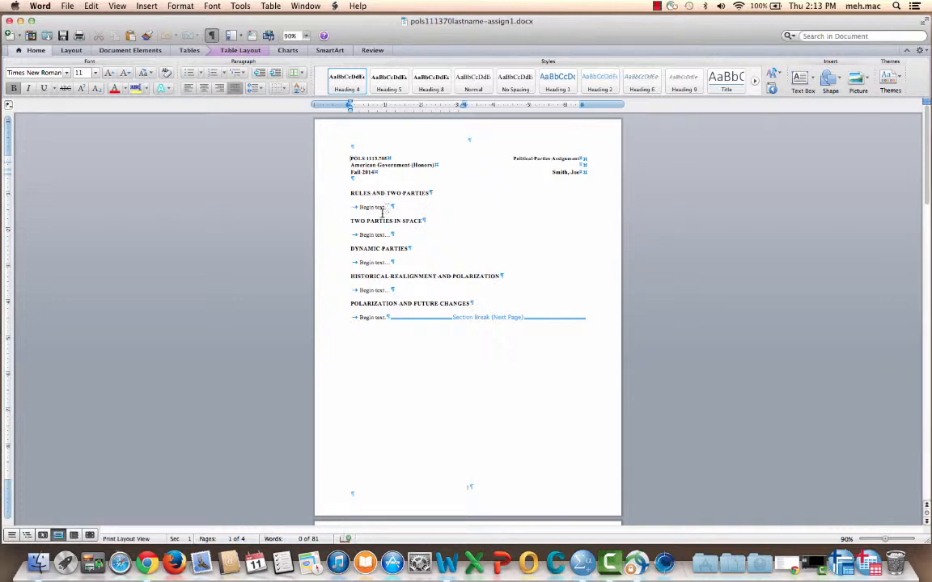
Paste the copied error bar chart into the empty table cell below the Figure 2 title on the last page.
{"action": "scroll", "coordinate": [417, 296], "scroll_direction": "down", "scroll_amount": 10}
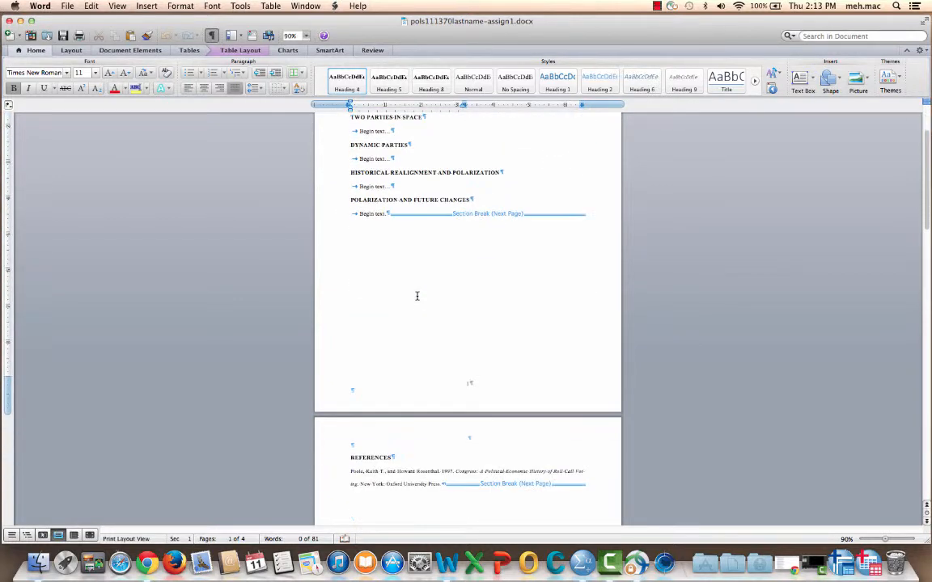
{"action": "scroll", "coordinate": [423, 288], "scroll_direction": "down", "scroll_amount": 3}
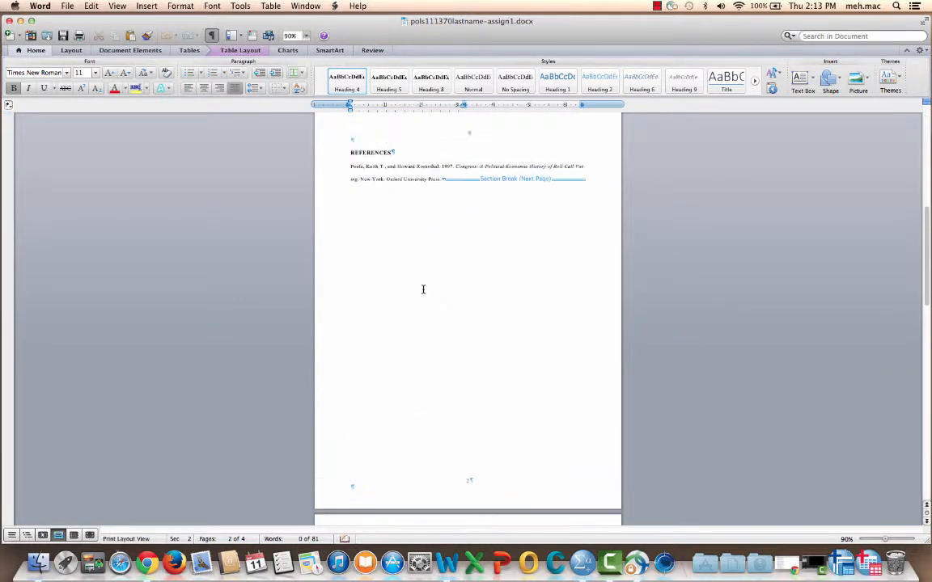
{"action": "scroll", "coordinate": [454, 247], "scroll_direction": "down", "scroll_amount": 5}
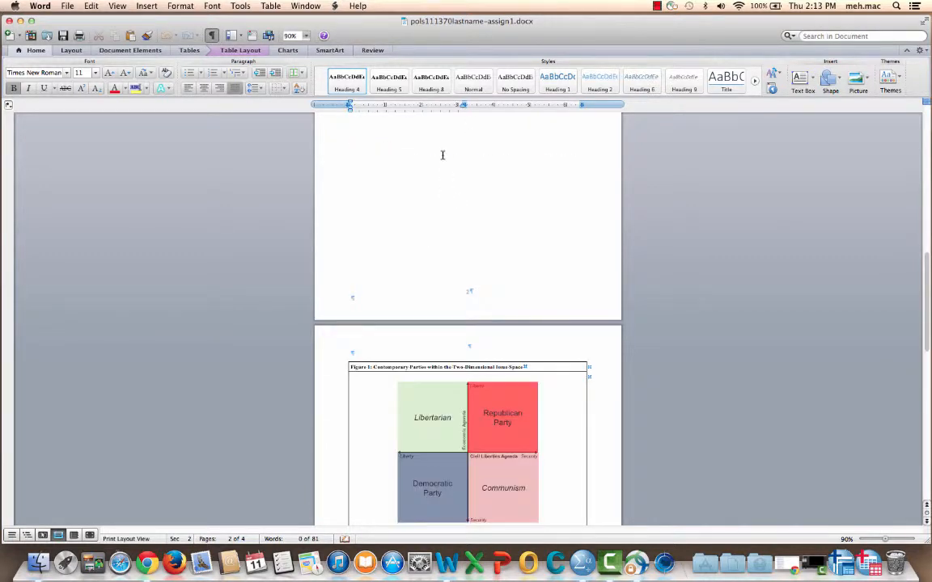
{"action": "scroll", "coordinate": [443, 157], "scroll_direction": "up", "scroll_amount": 5}
{"action": "scroll", "coordinate": [427, 268], "scroll_direction": "down", "scroll_amount": 7}
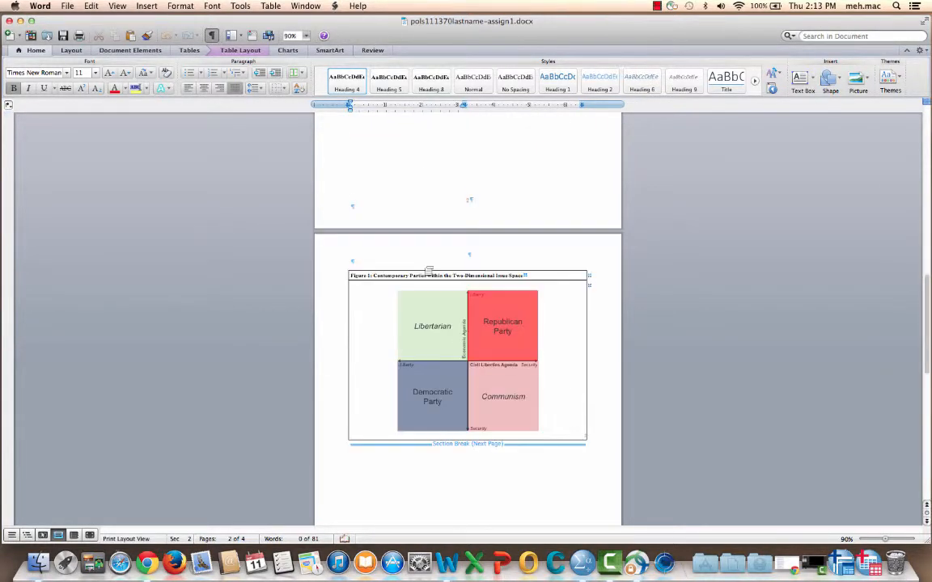
{"action": "scroll", "coordinate": [429, 270], "scroll_direction": "down", "scroll_amount": 3}
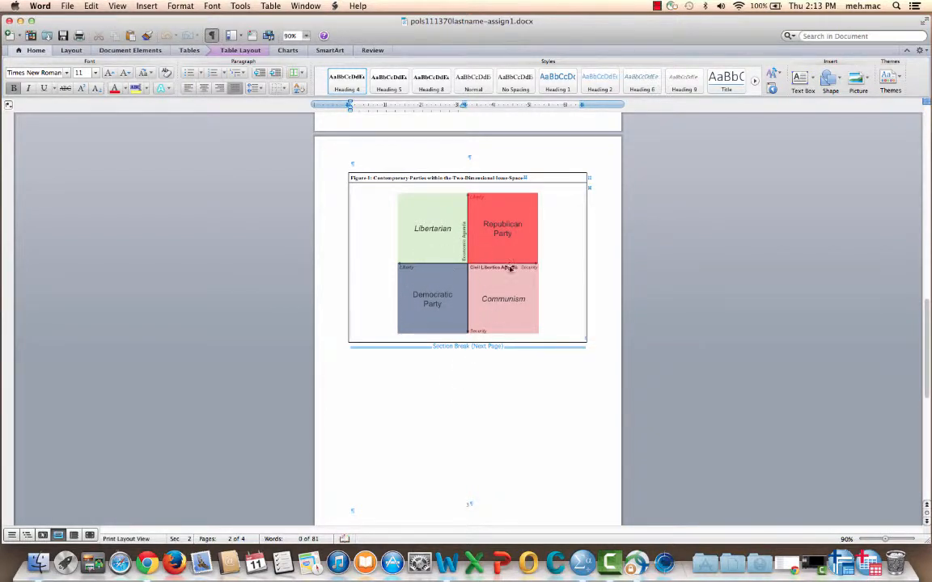
{"action": "scroll", "coordinate": [451, 326], "scroll_direction": "down", "scroll_amount": 2}
{"action": "scroll", "coordinate": [451, 326], "scroll_direction": "down", "scroll_amount": 7}
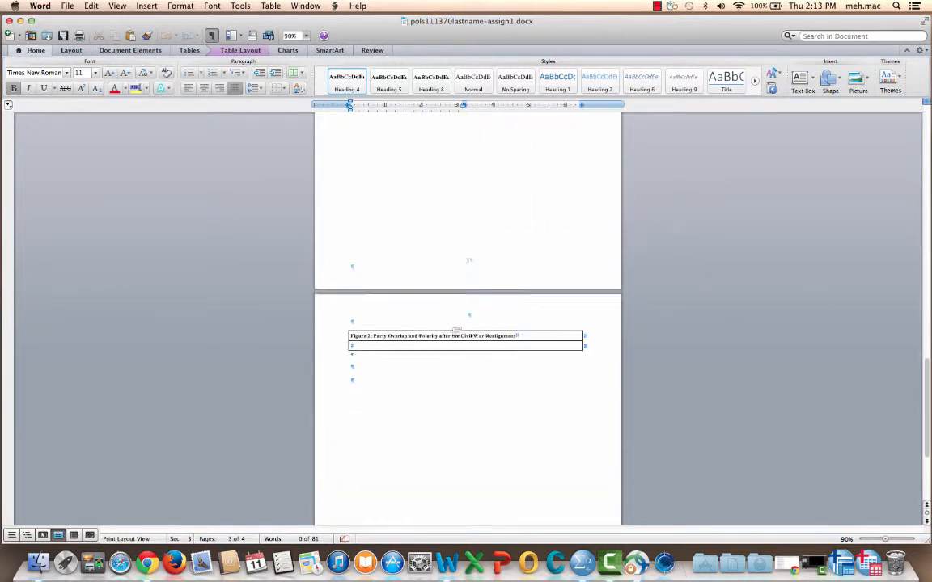
{"action": "left_click", "coordinate": [351, 339]}
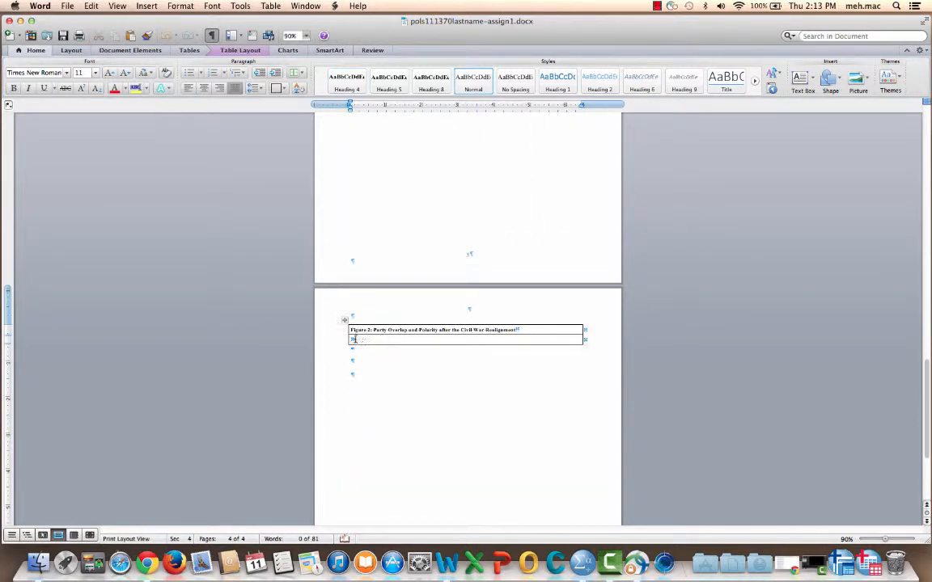
{"action": "right_click", "coordinate": [352, 339]}
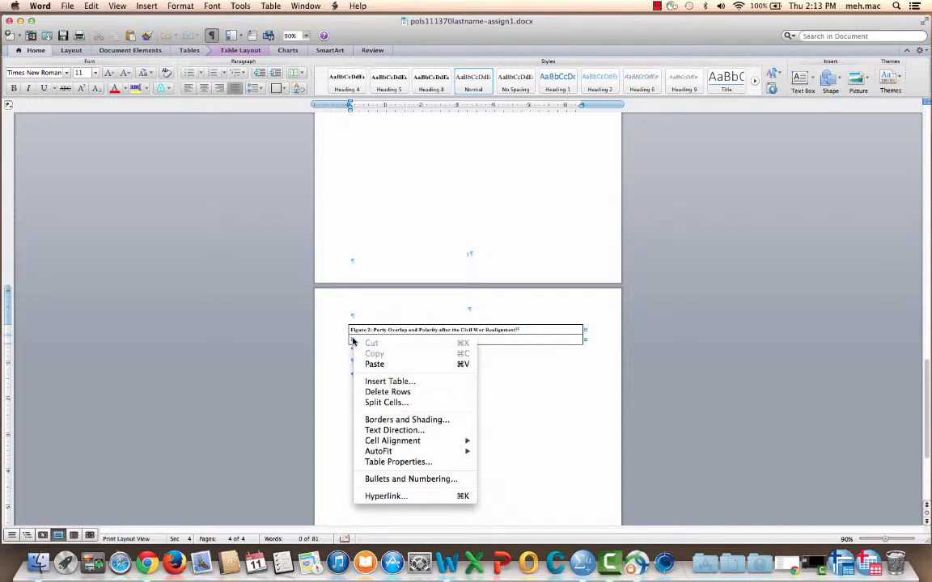
{"action": "left_click", "coordinate": [375, 364]}
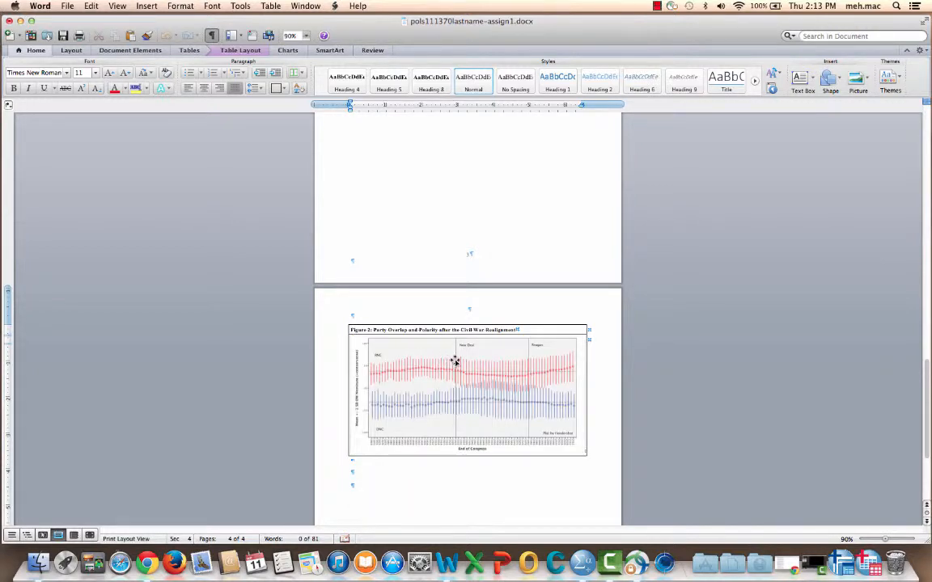
Set the document zoom to Page Width and examine the pasted Figure 2 chart together with its title.
{"action": "left_click", "coordinate": [306, 37]}
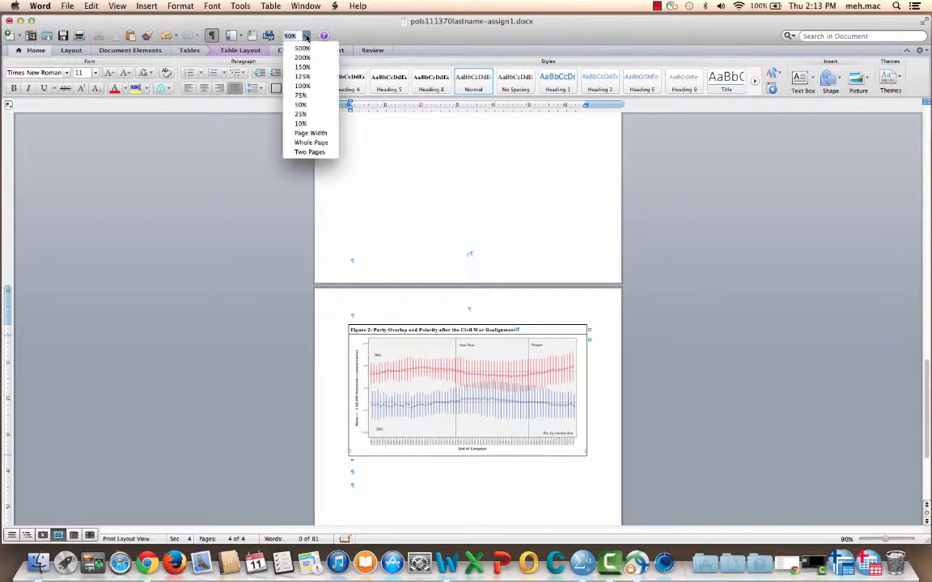
{"action": "left_click", "coordinate": [314, 133]}
{"action": "scroll", "coordinate": [426, 181], "scroll_direction": "down", "scroll_amount": 4}
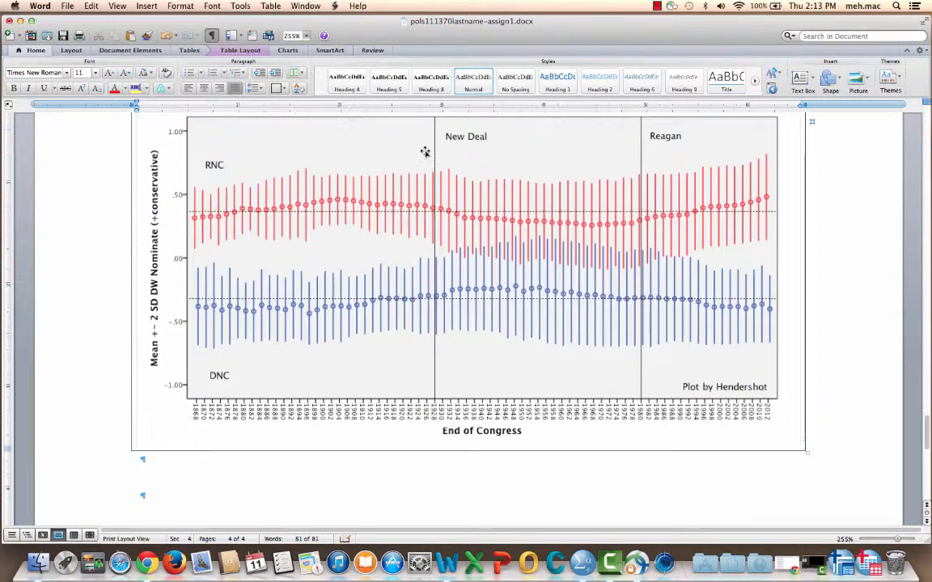
{"action": "scroll", "coordinate": [426, 149], "scroll_direction": "up", "scroll_amount": 1}
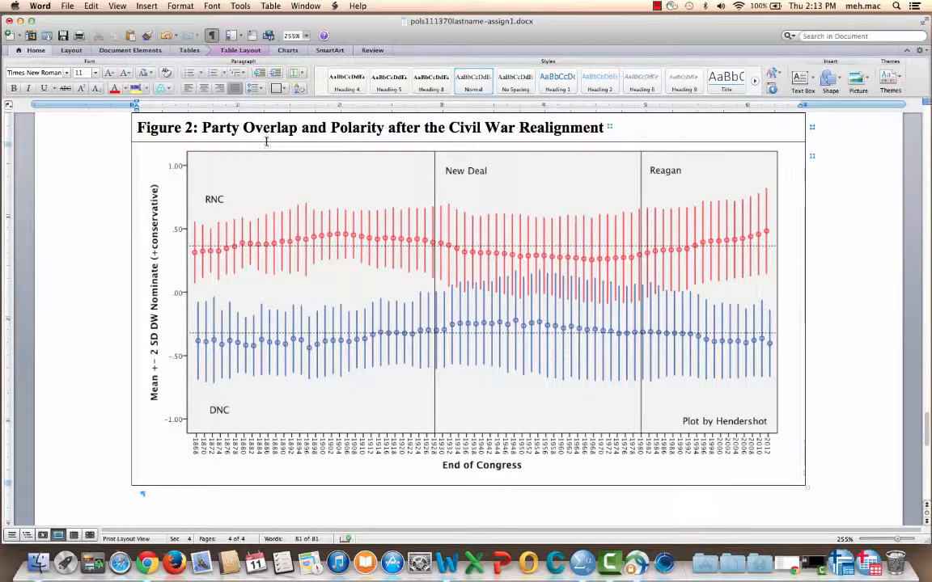